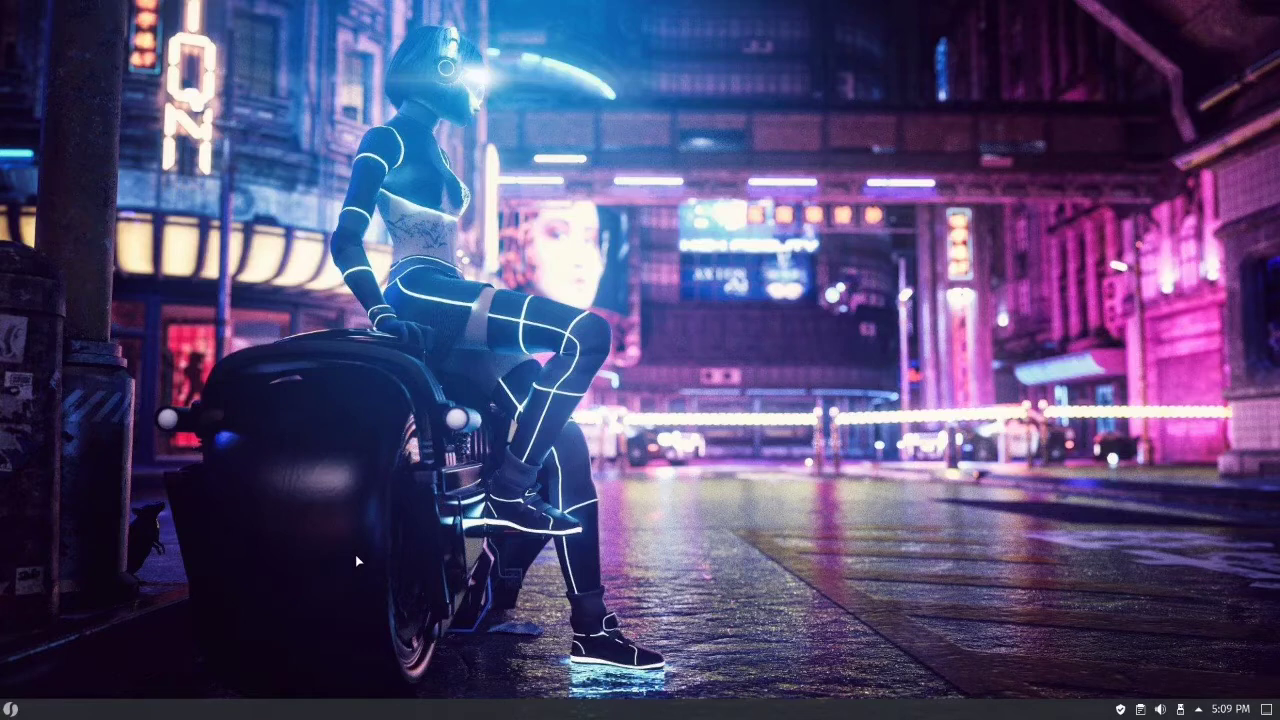
Step: Open a terminal window on the desktop and close it again
key("ctrl+alt+t")
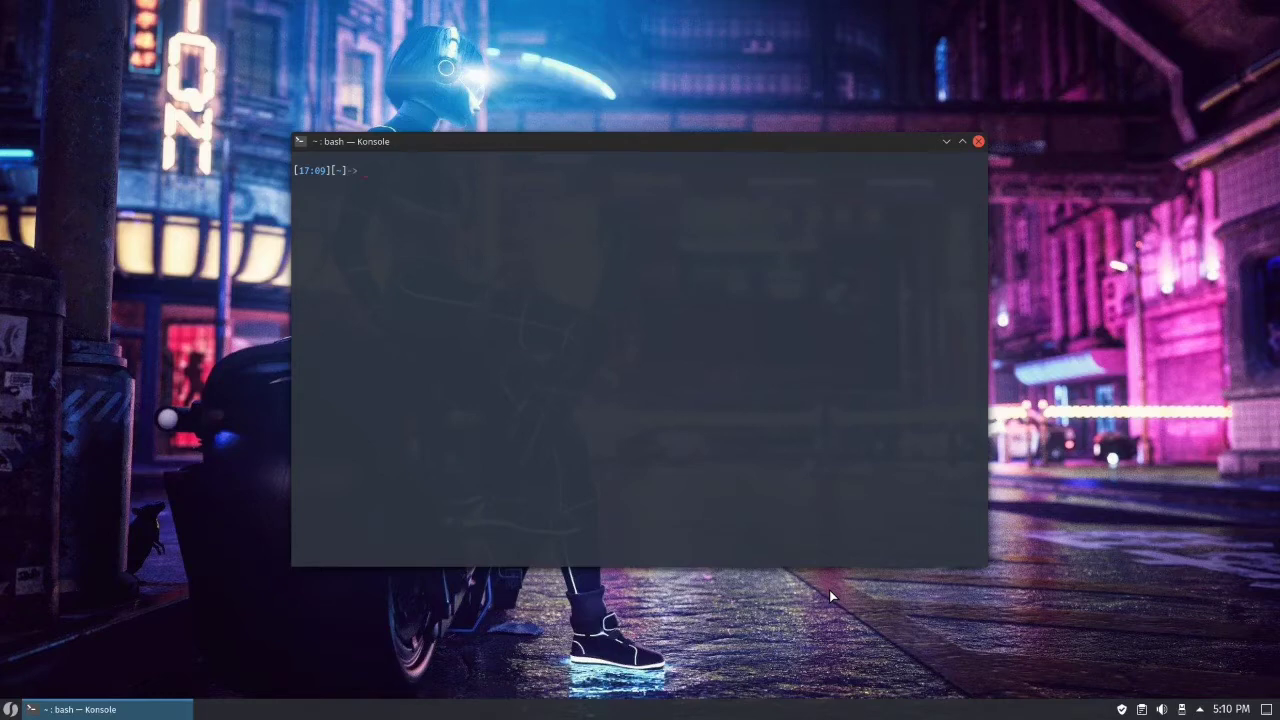
left_click(978, 143)
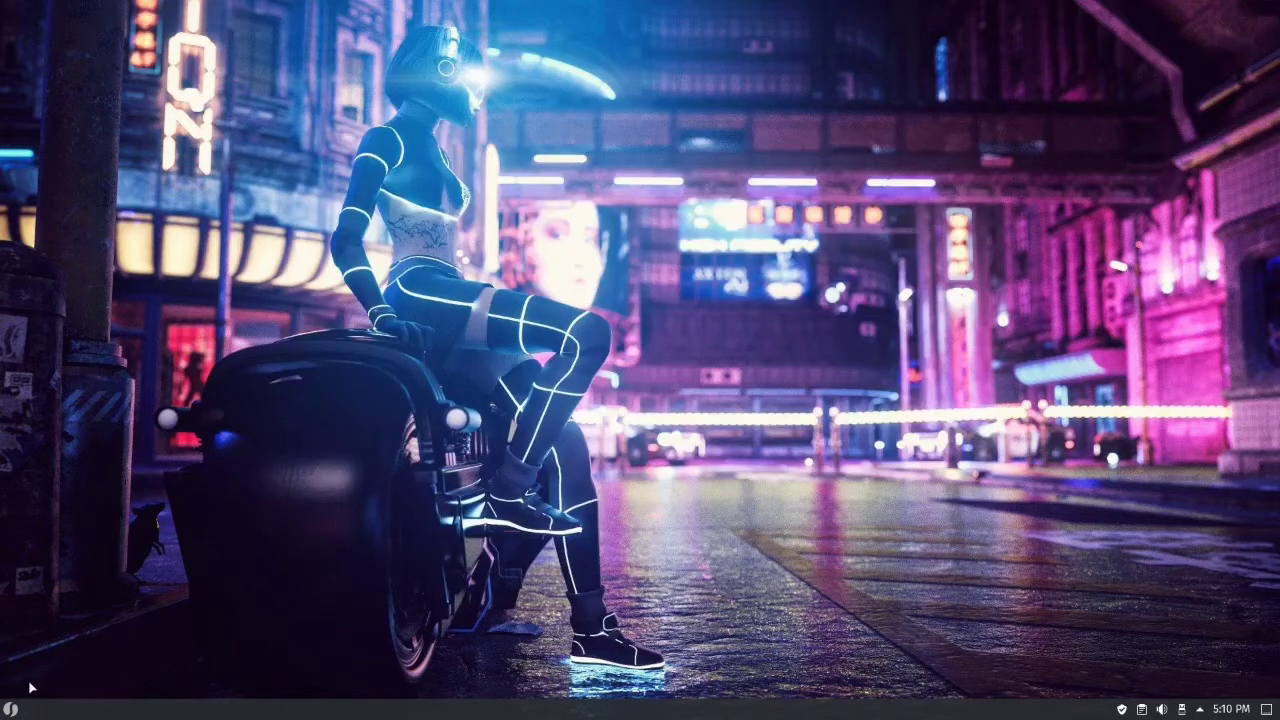
Step: Open System Settings and go to the KWin Scripts page under Window Management
left_click(11, 708)
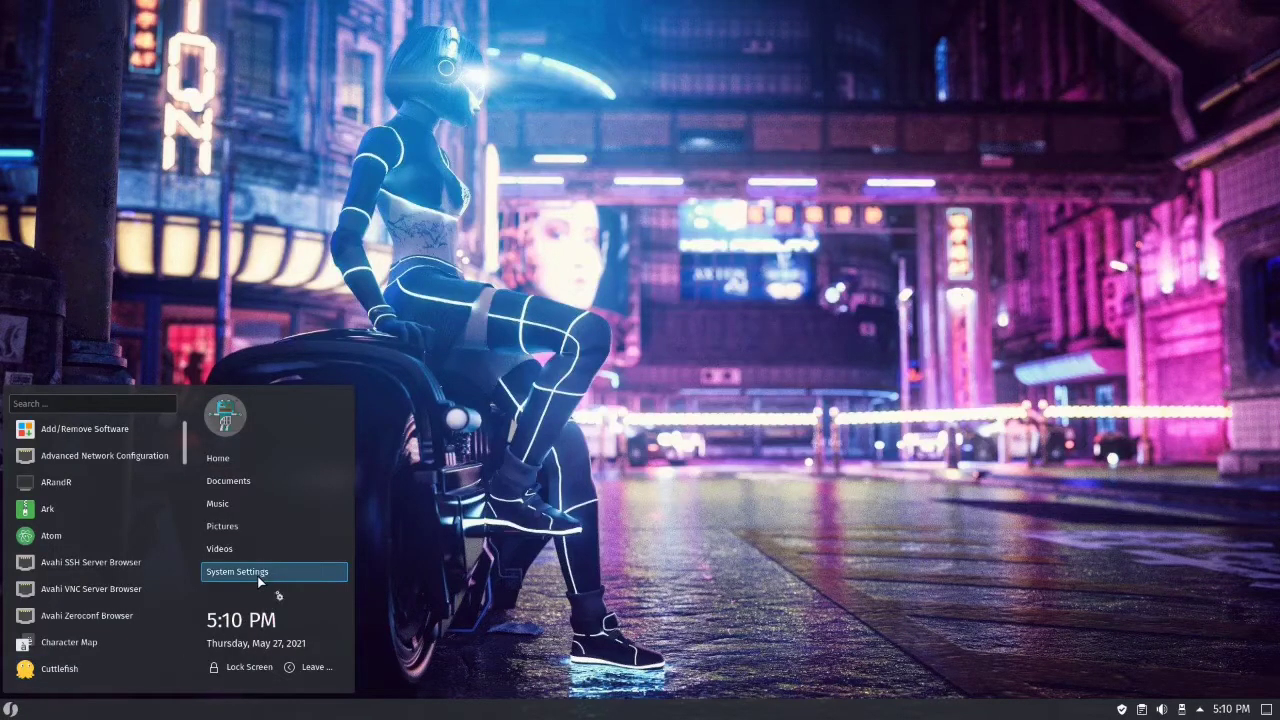
left_click(257, 573)
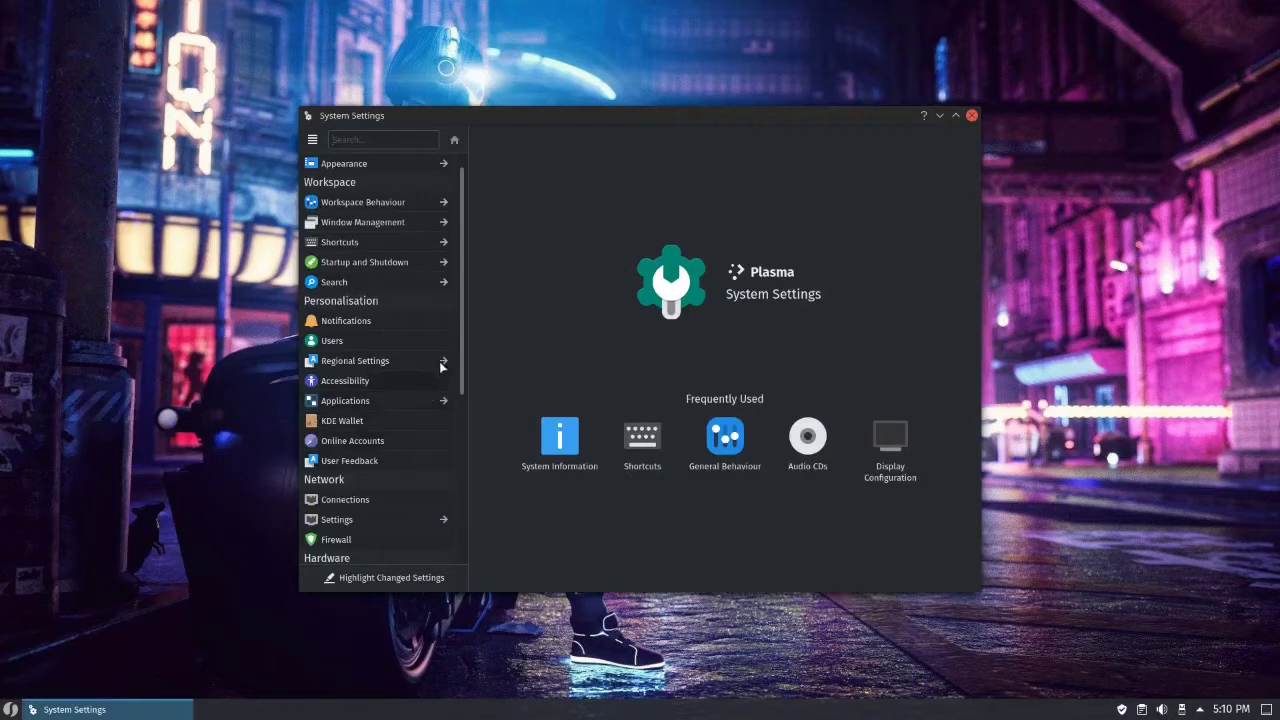
mouse_move(439, 362)
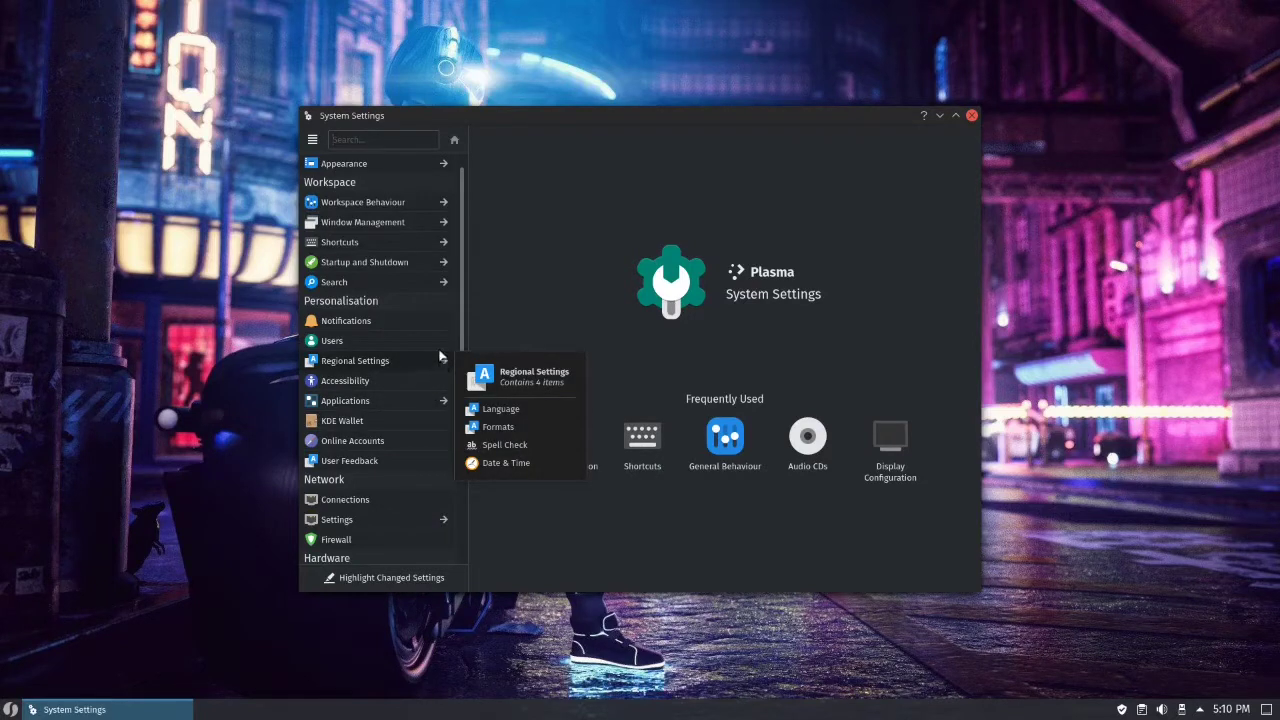
left_click(396, 224)
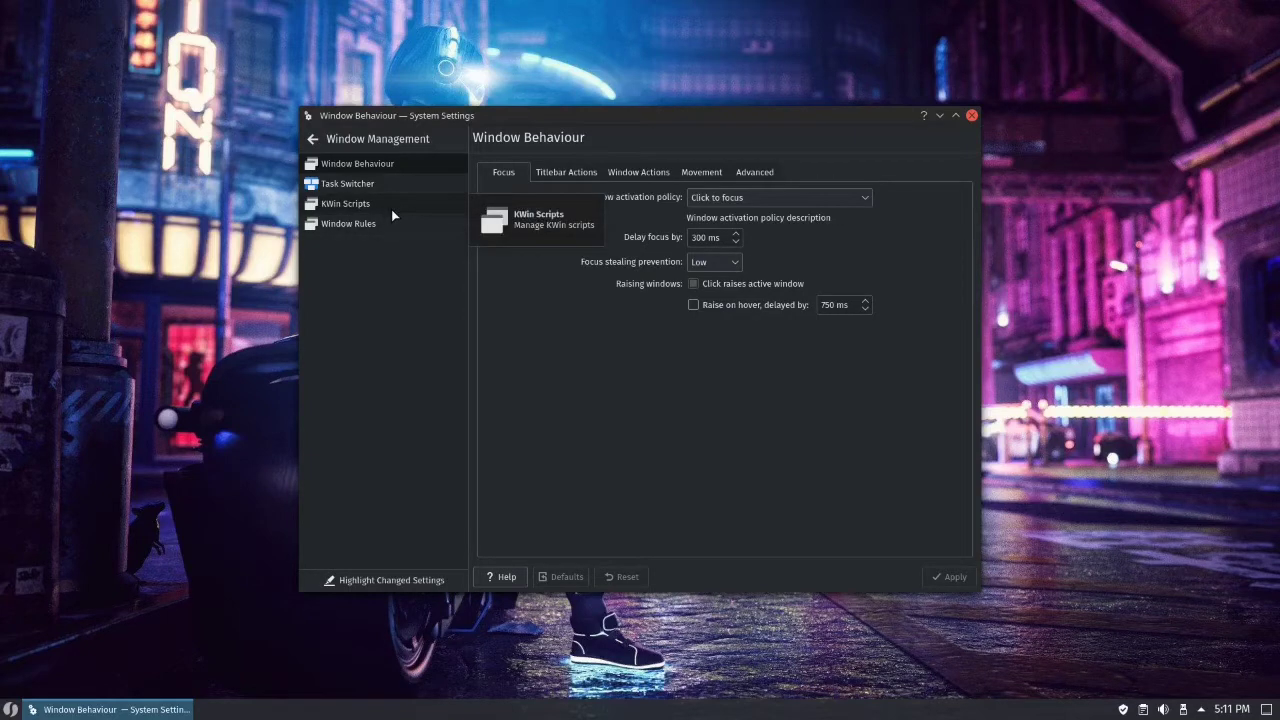
left_click(391, 209)
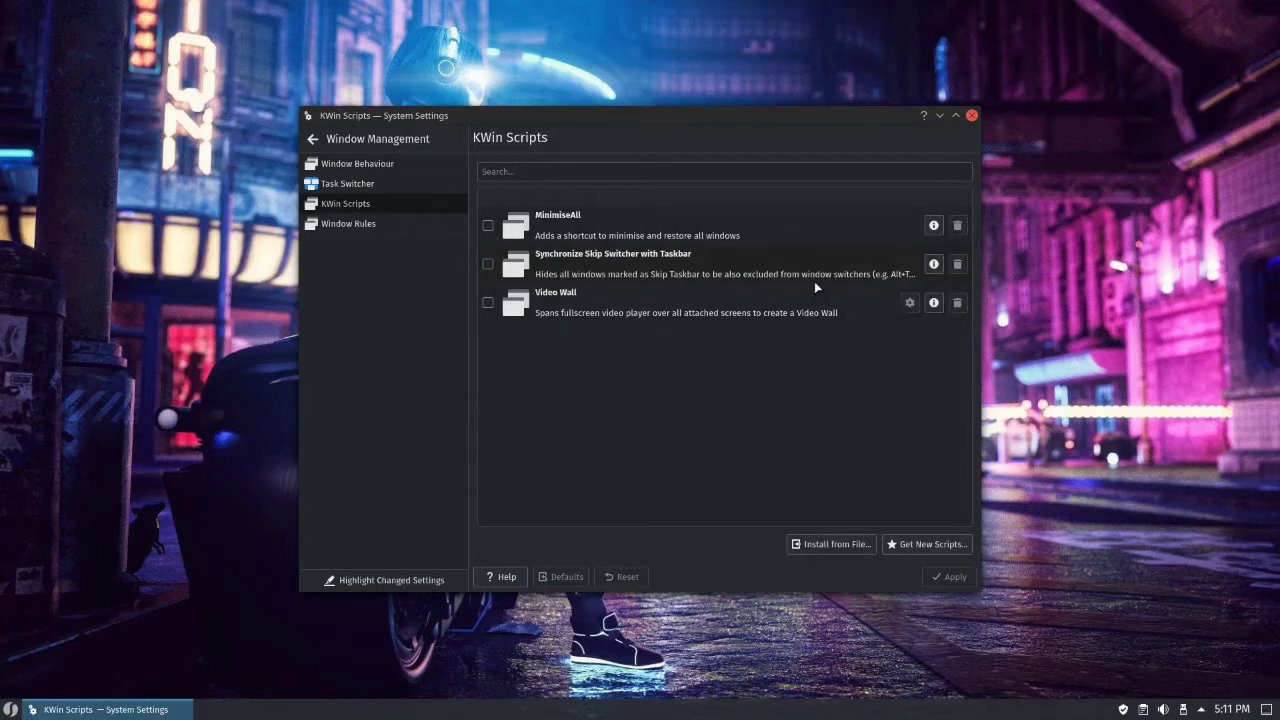
Step: Search the downloadable window manager scripts for "tiling", install Krohnkite and return to the script list
left_click(923, 543)
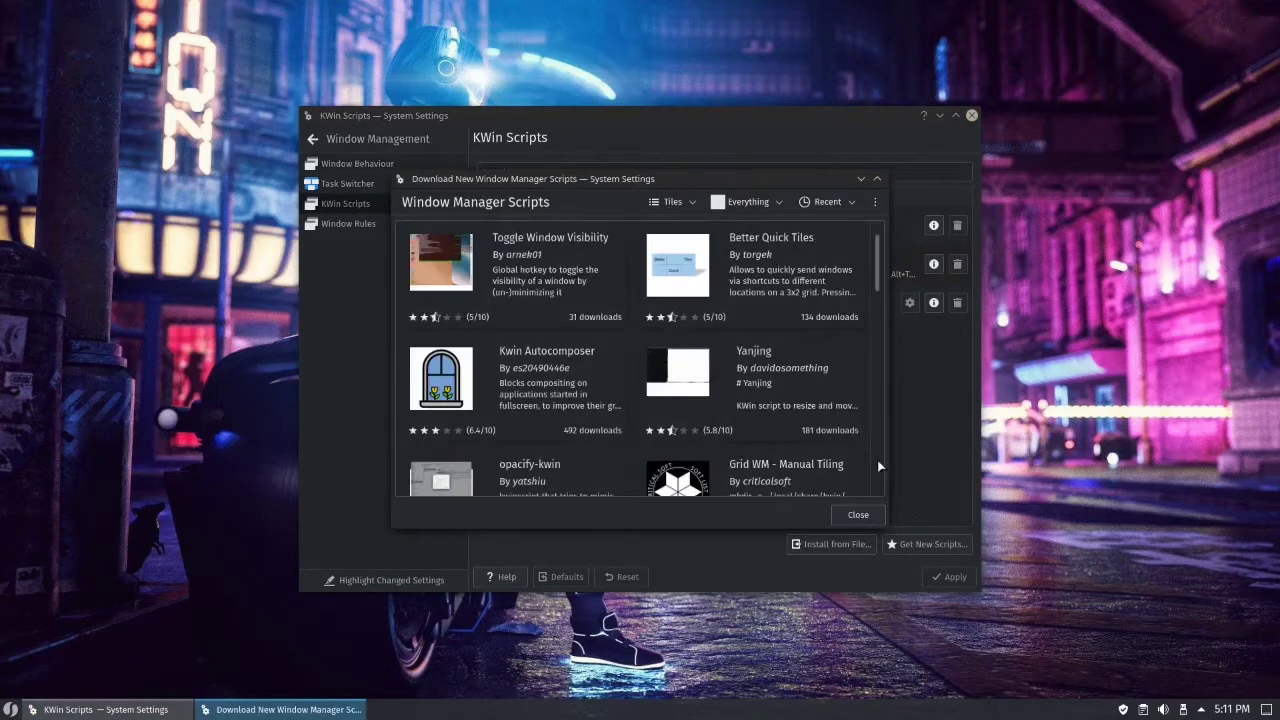
mouse_move(858, 282)
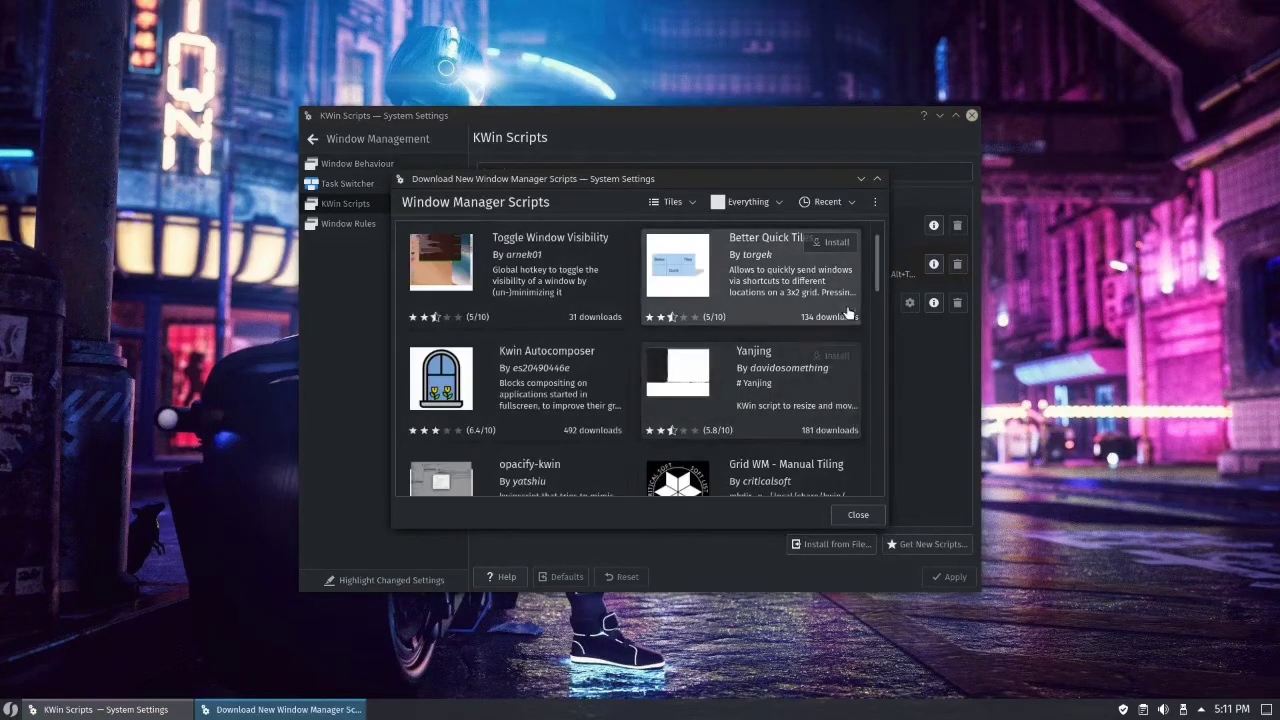
left_click(875, 202)
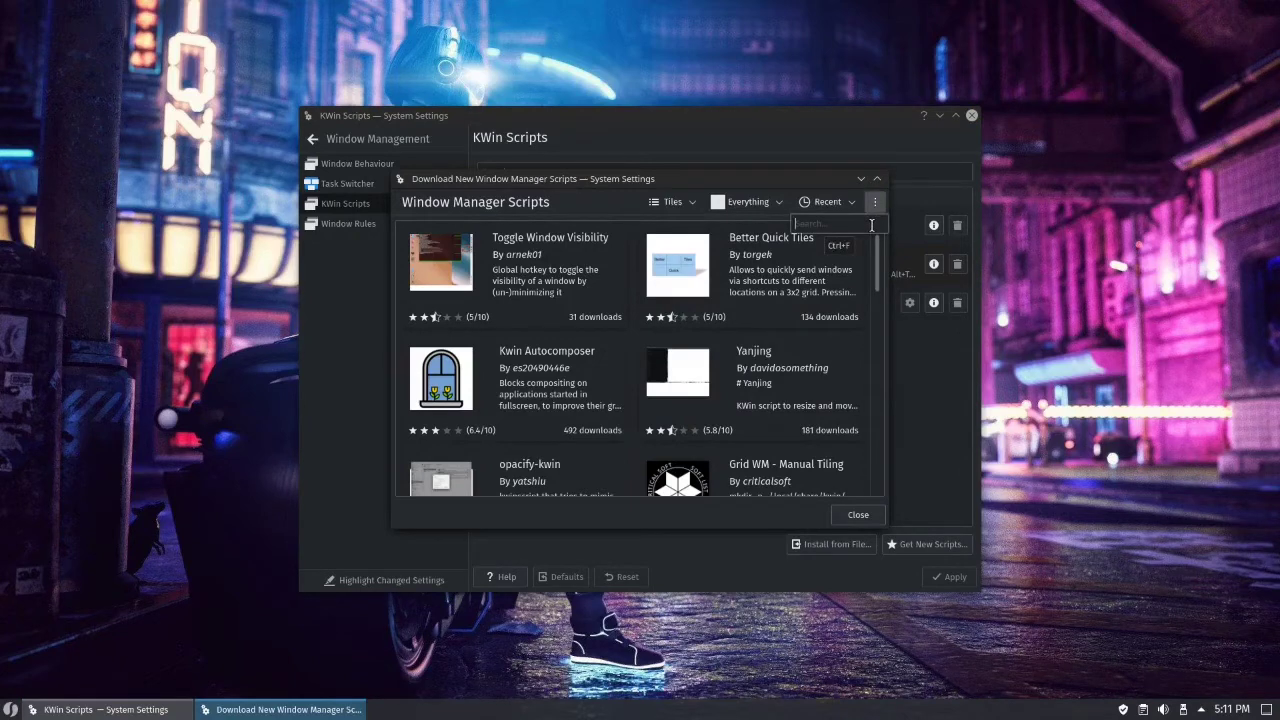
type("tiling")
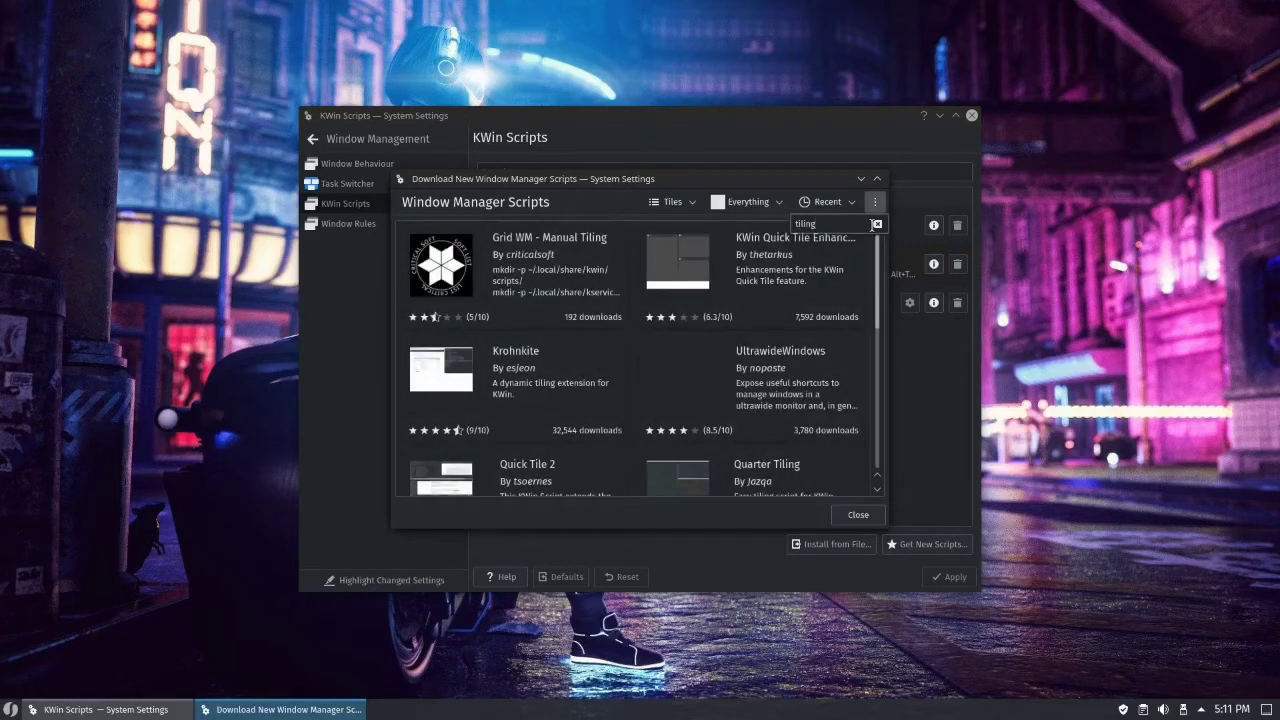
mouse_move(558, 385)
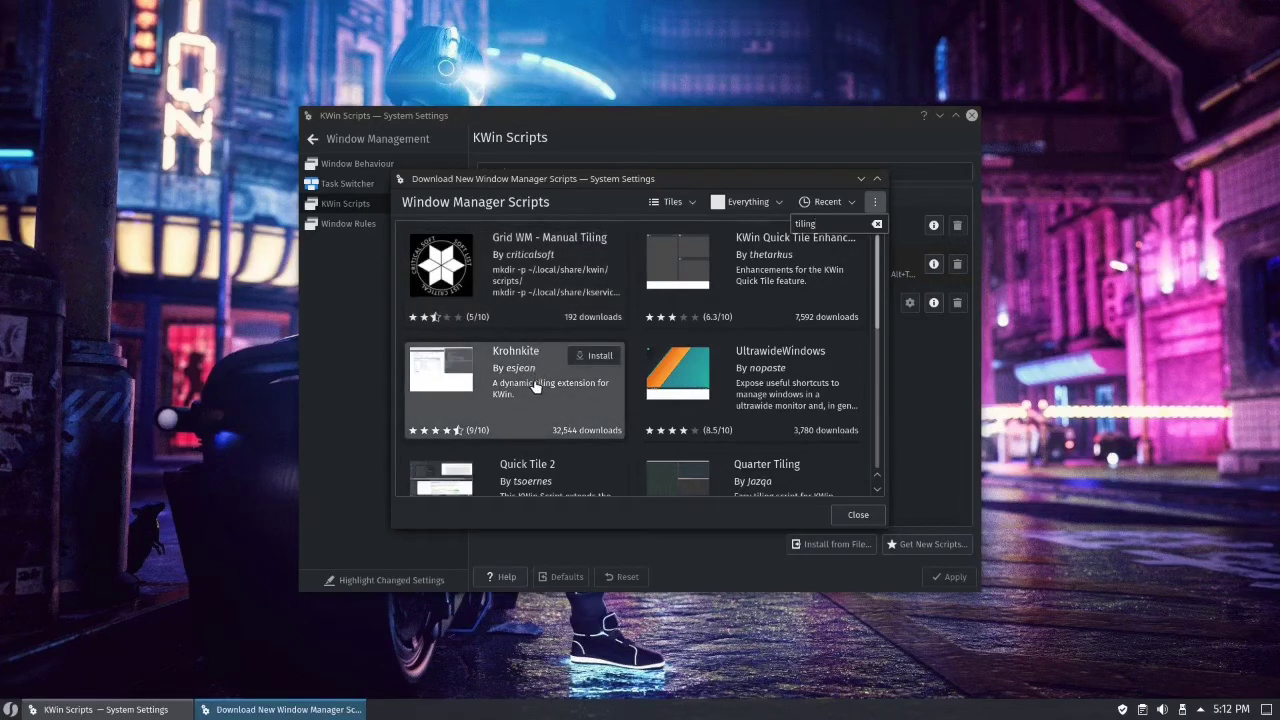
left_click(597, 355)
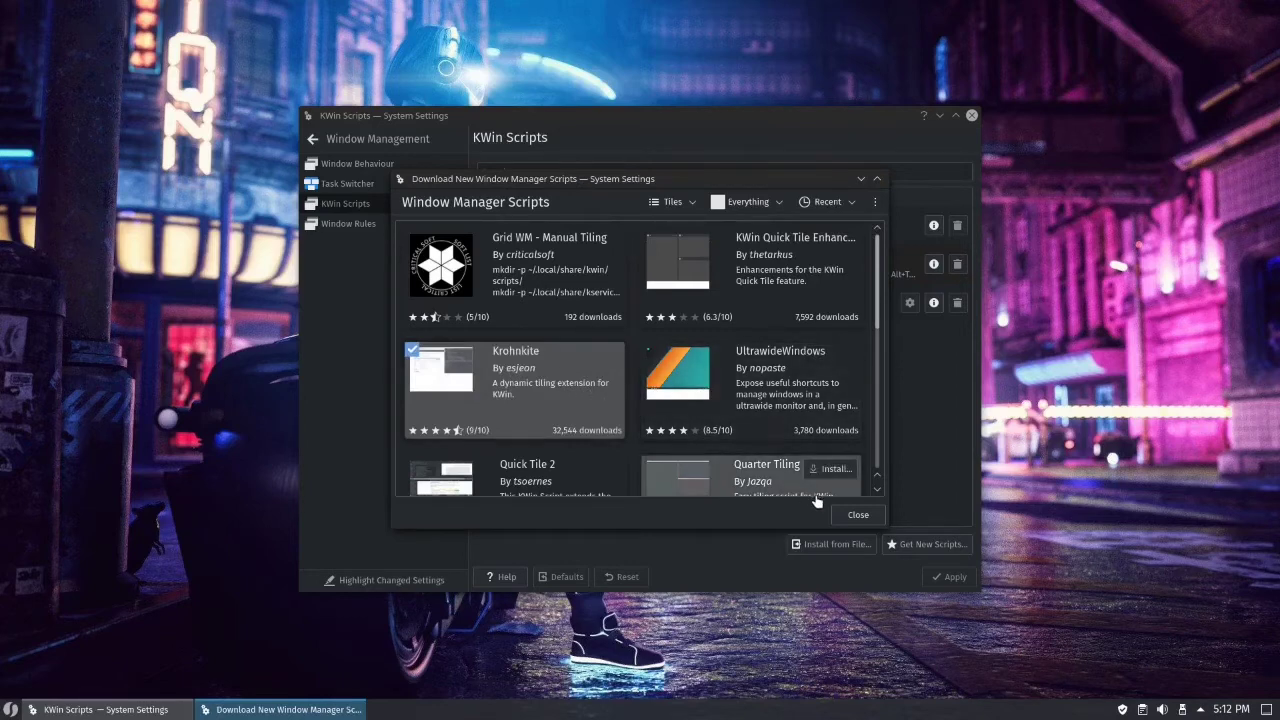
left_click(852, 515)
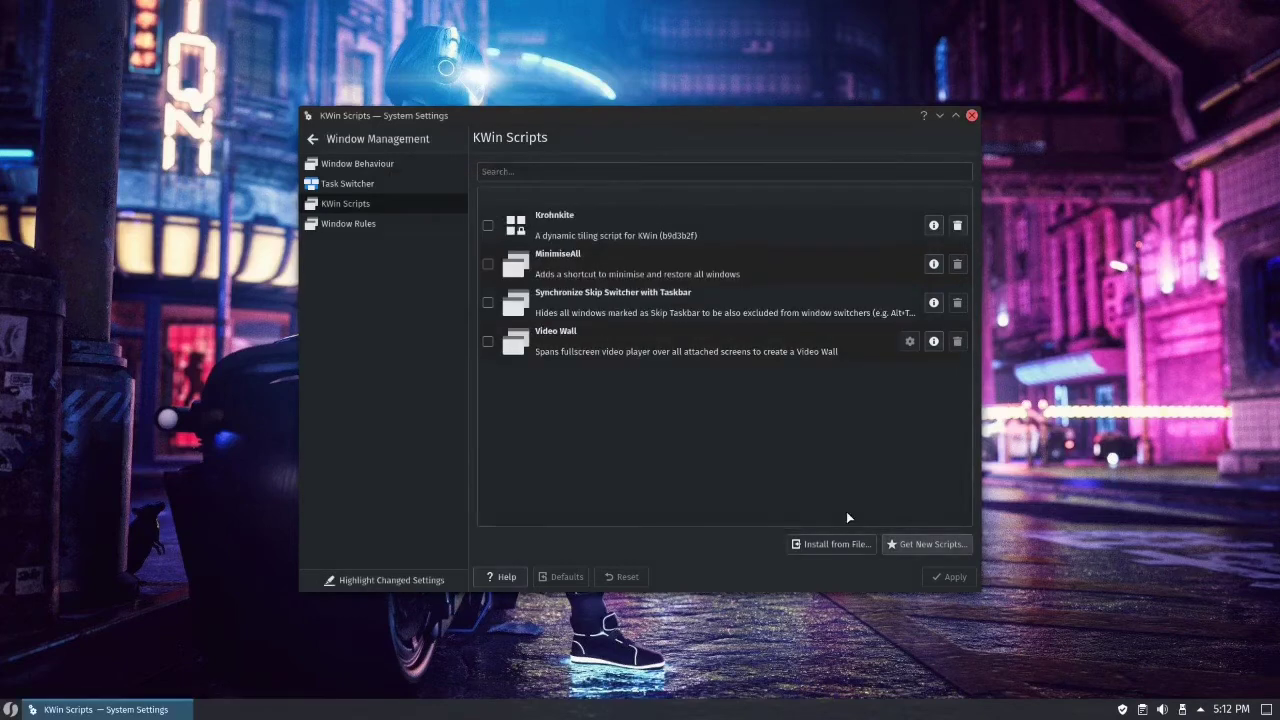
Step: Enable the Krohnkite script, apply the change and maximize the settings window
left_click(488, 227)
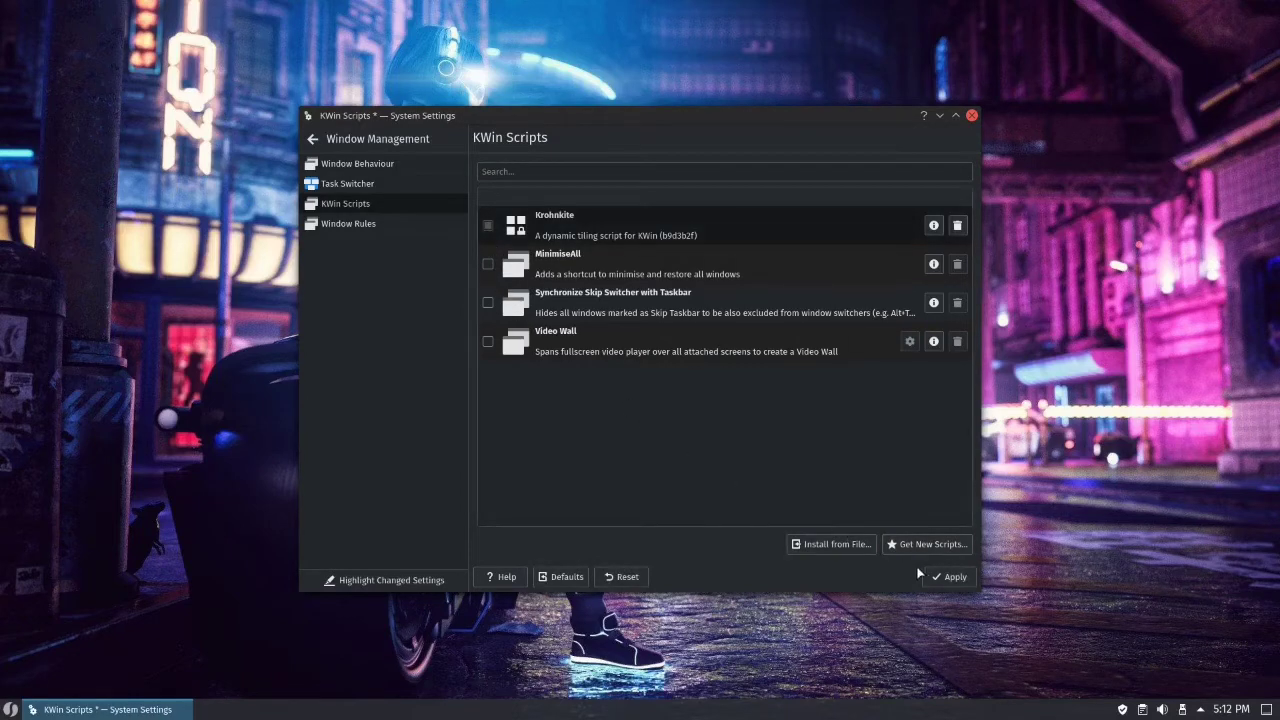
left_click(950, 577)
key("super+Page_Up")
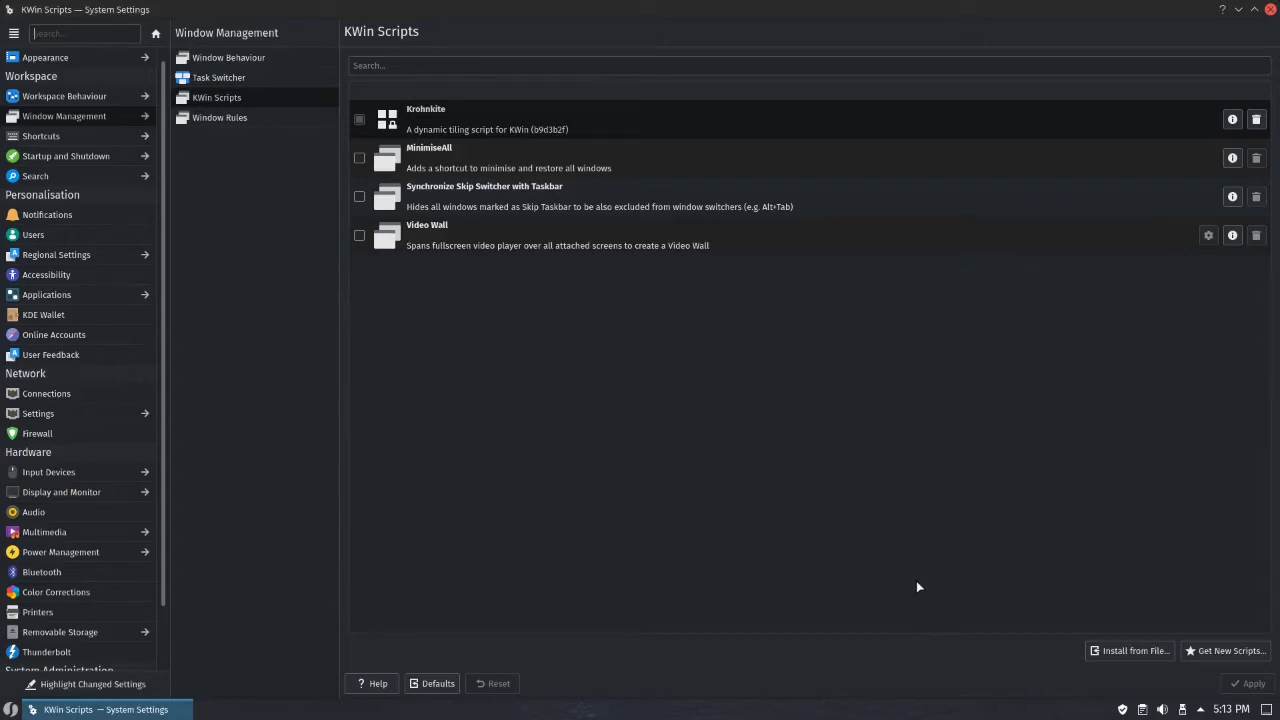
Step: Open four terminal windows so they tile beside System Settings
key("ctrl+alt+t")
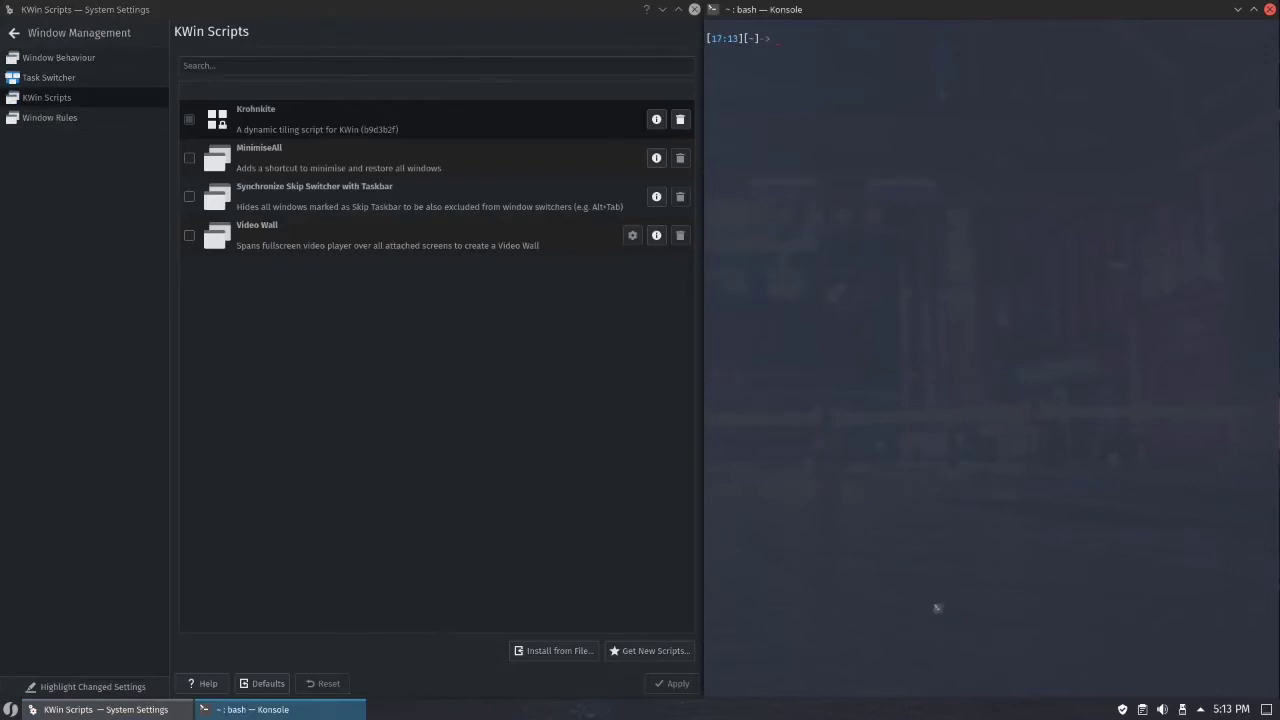
key("ctrl+alt+t")
key("ctrl+alt+t")
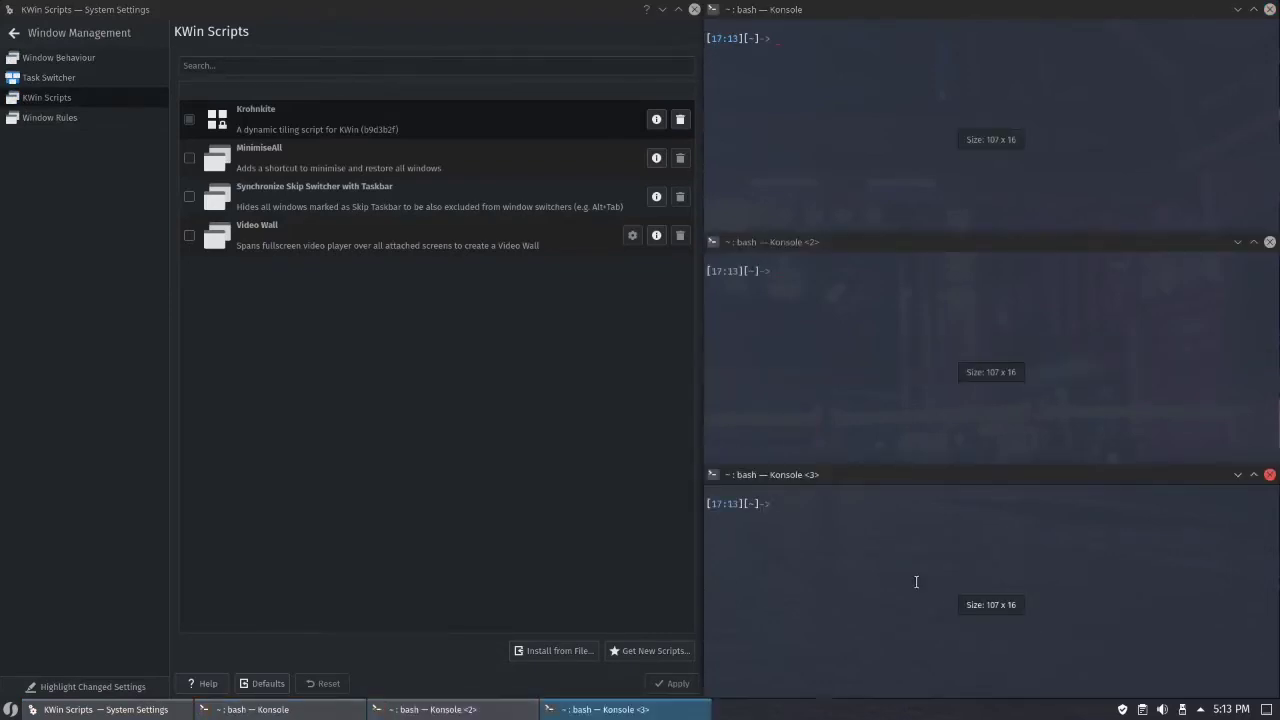
key("ctrl+alt+t")
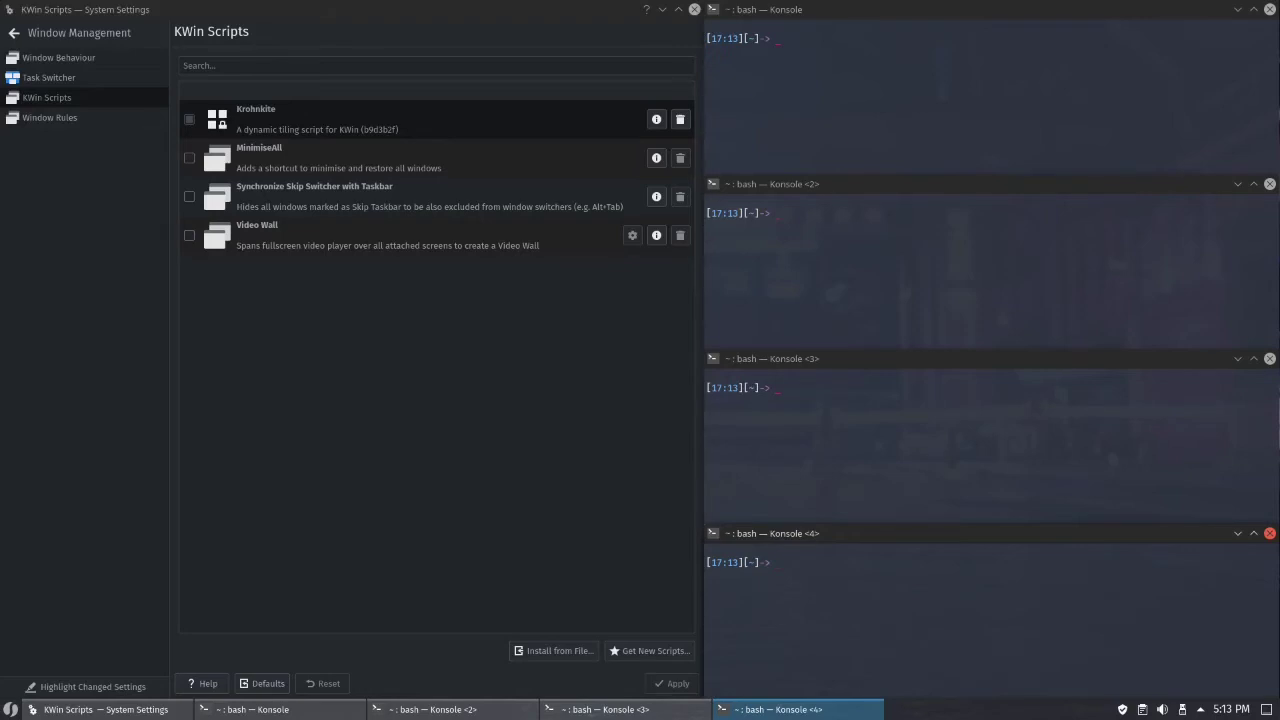
Step: Float and close the fourth terminal window, and do the same with the System Settings window
key("super+f")
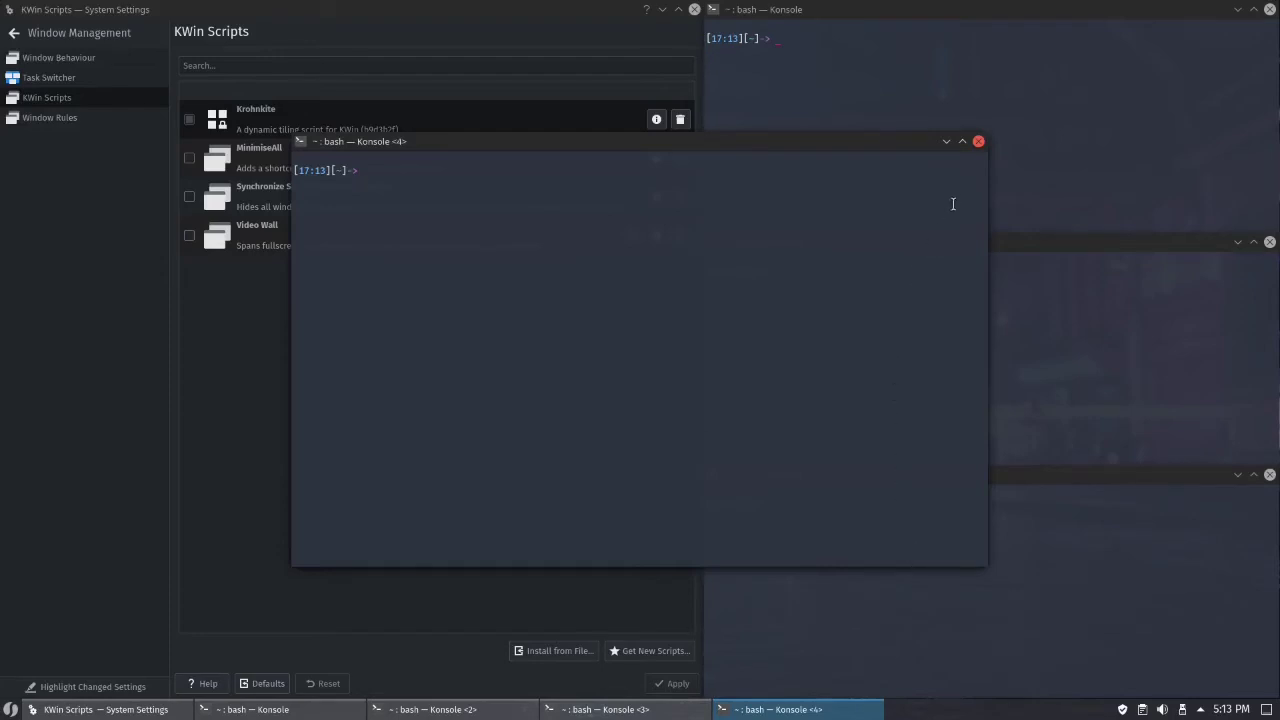
left_click(979, 142)
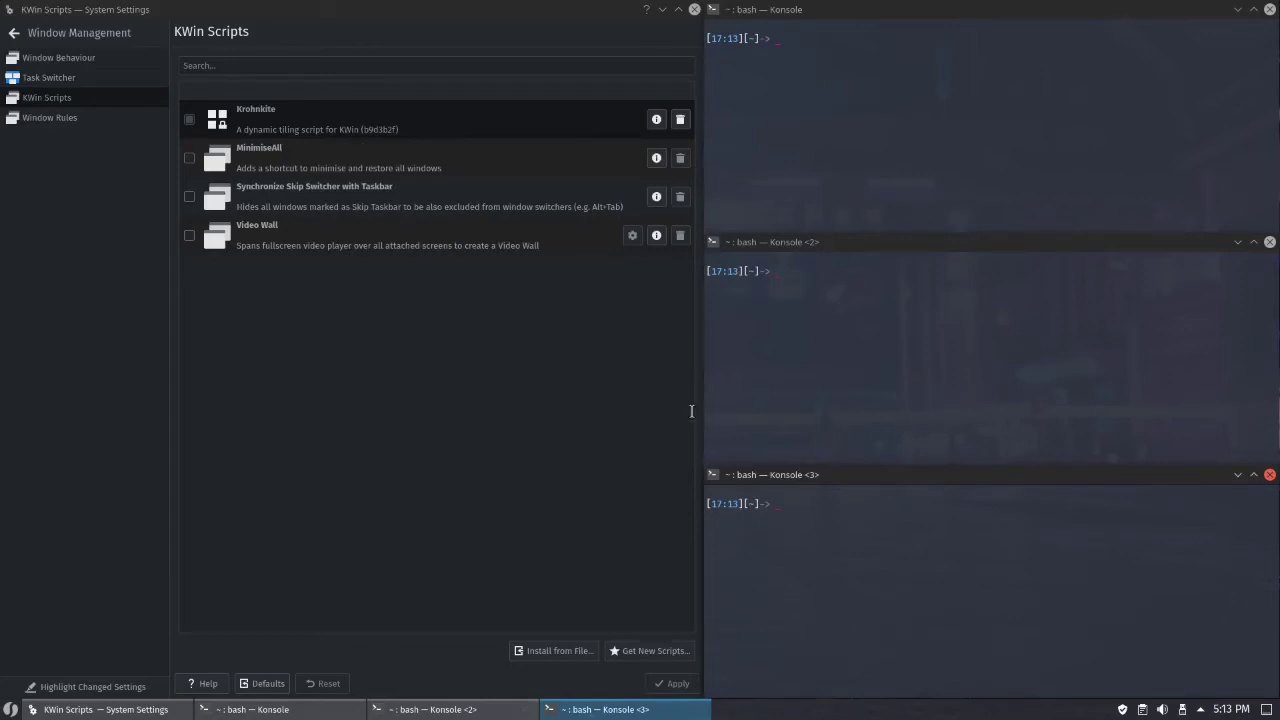
left_click(649, 403)
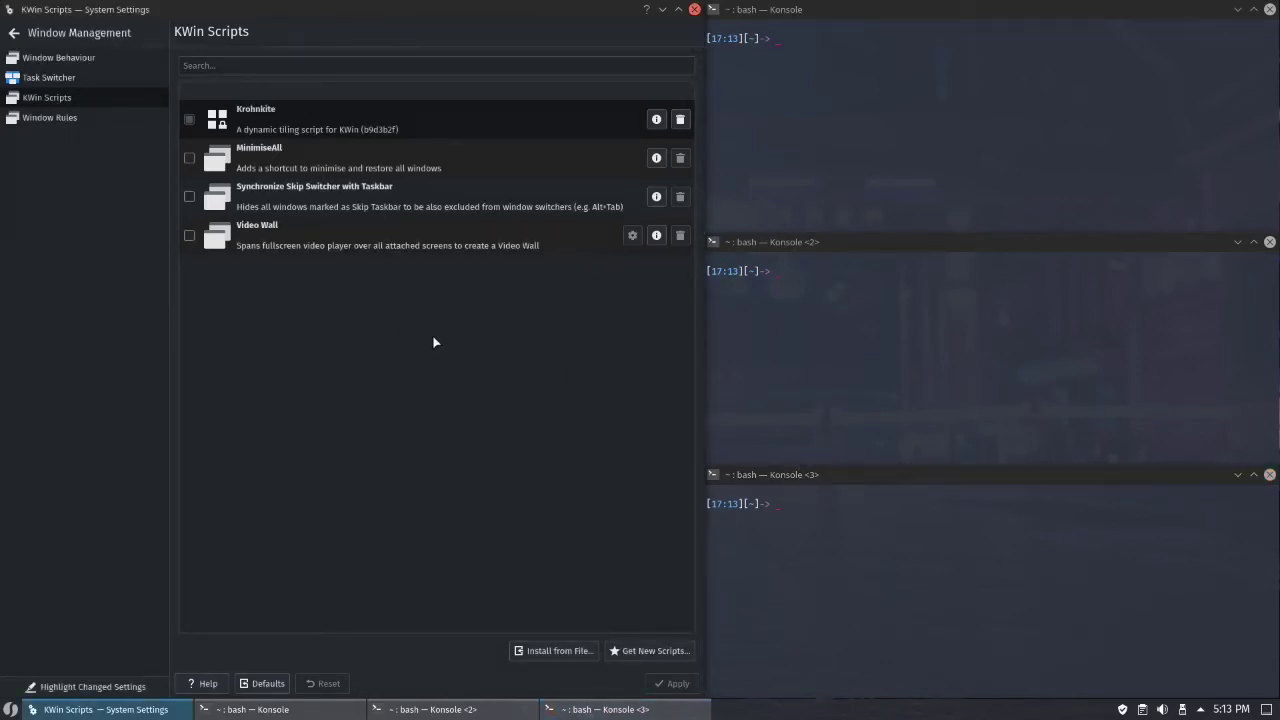
key("super+f")
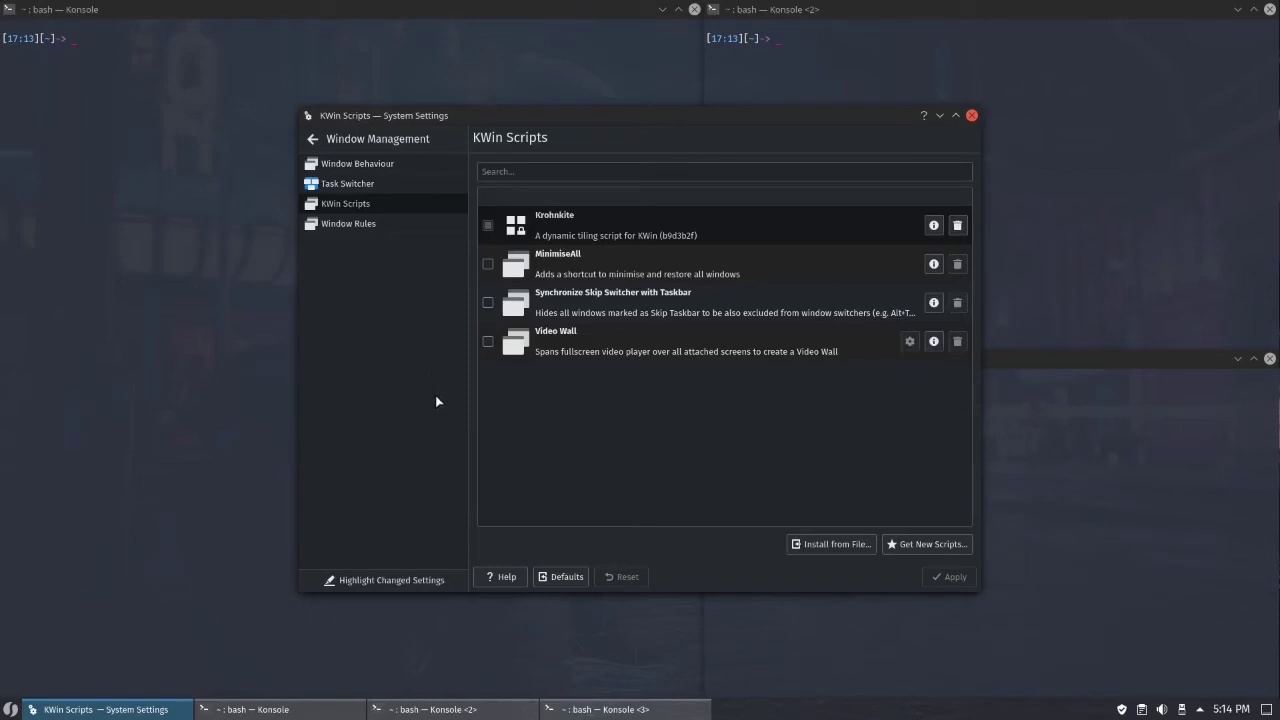
left_click(970, 117)
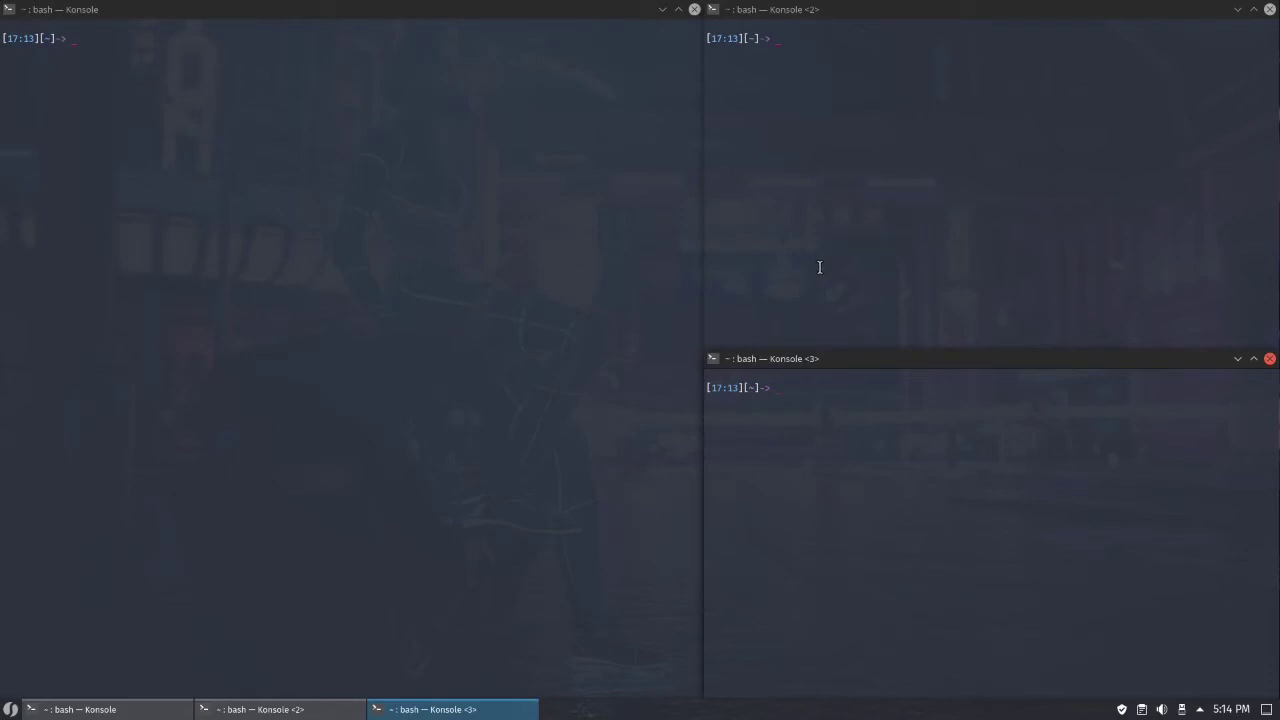
Step: Switch to the Monocle layout and run htop in the first terminal
key("super+m")
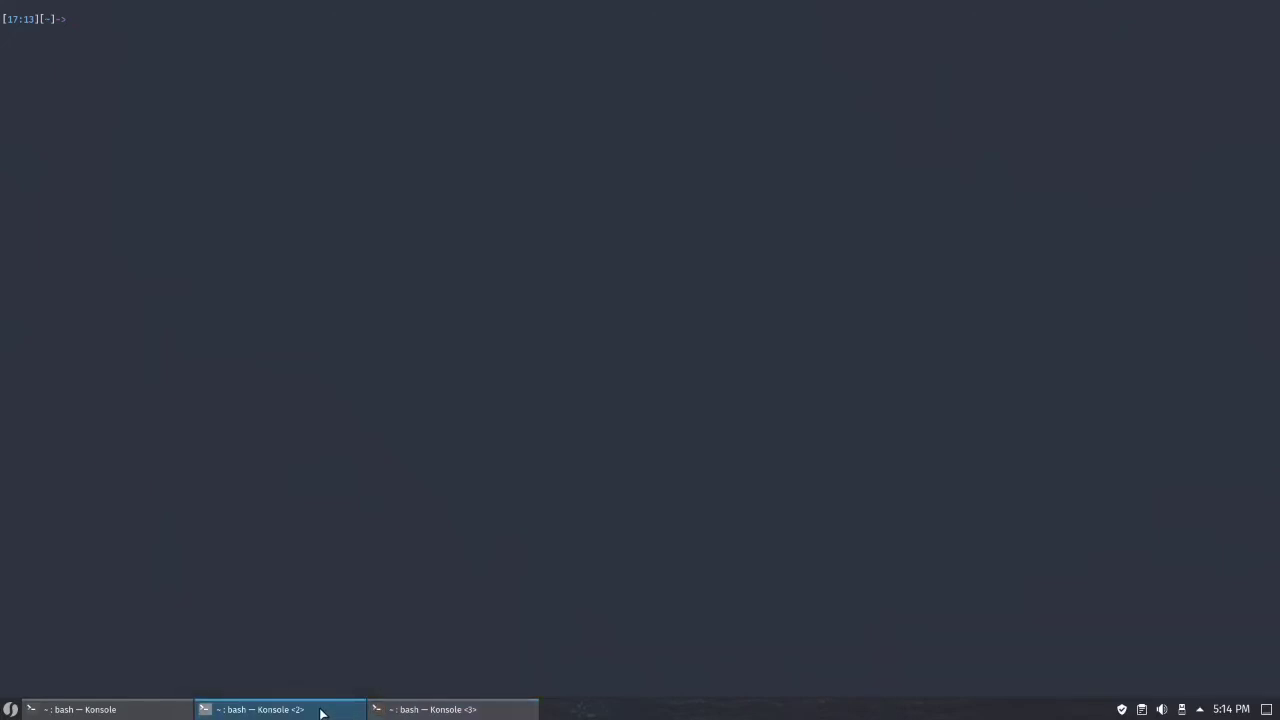
left_click(172, 706)
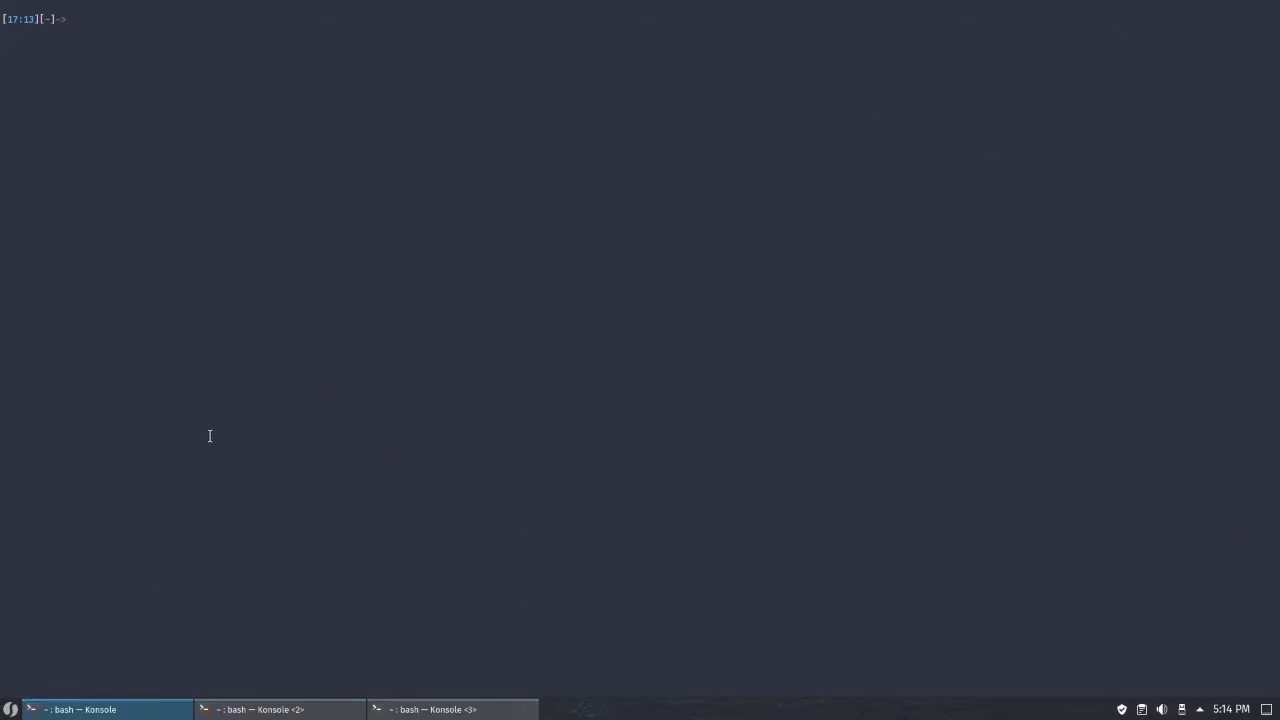
type("hto;p")
key("Return")
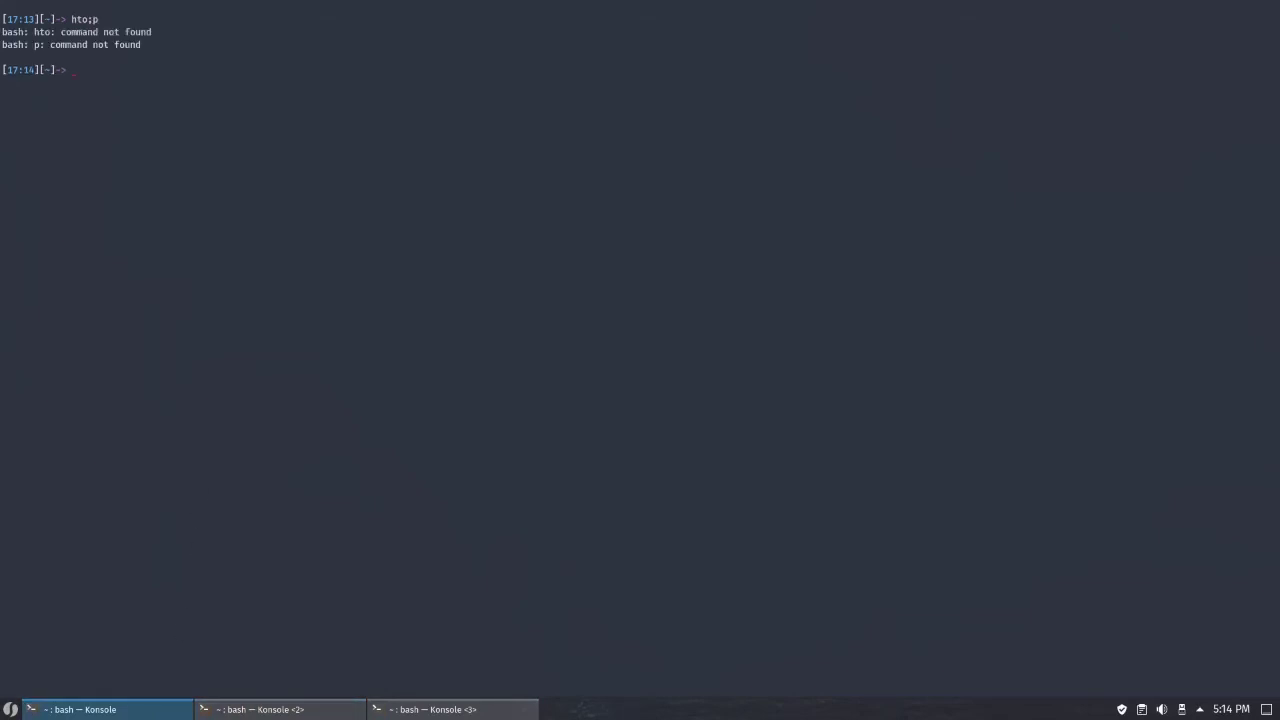
type("th")
key("BackSpace")
key("BackSpace")
type("htop")
key("Return")
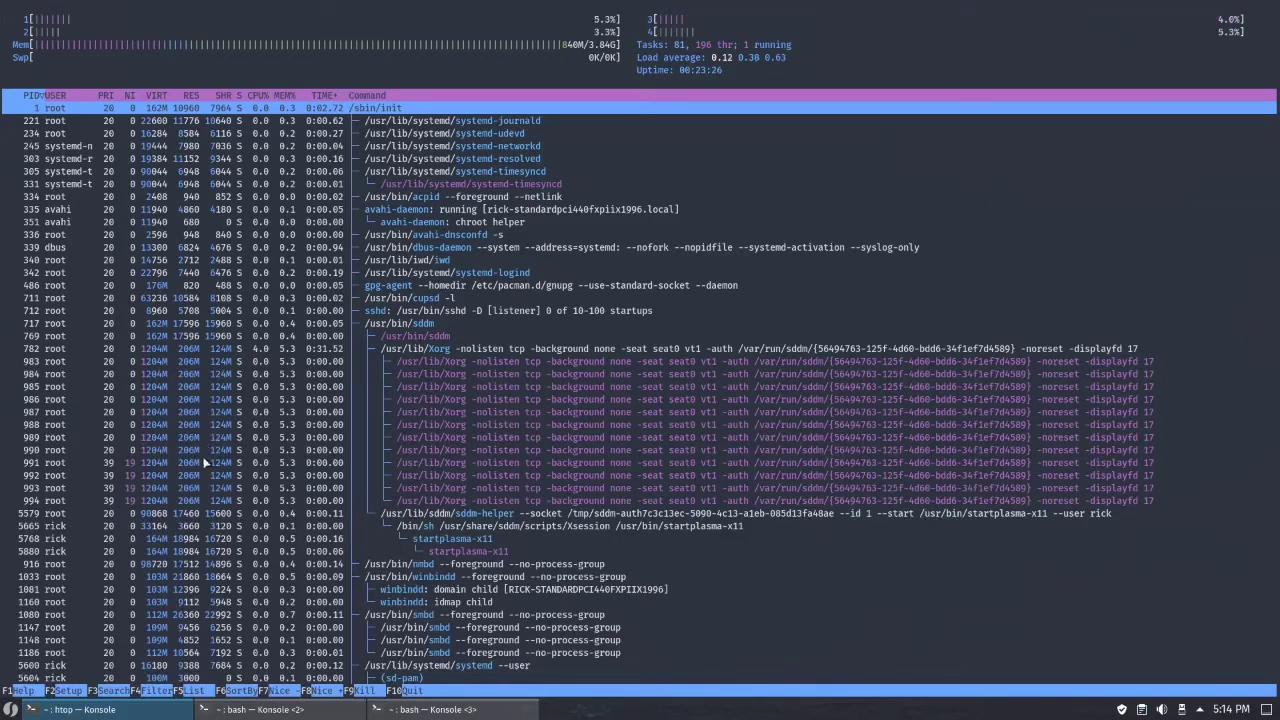
Step: Bring the second terminal to the front and run neofetch in it
left_click(296, 710)
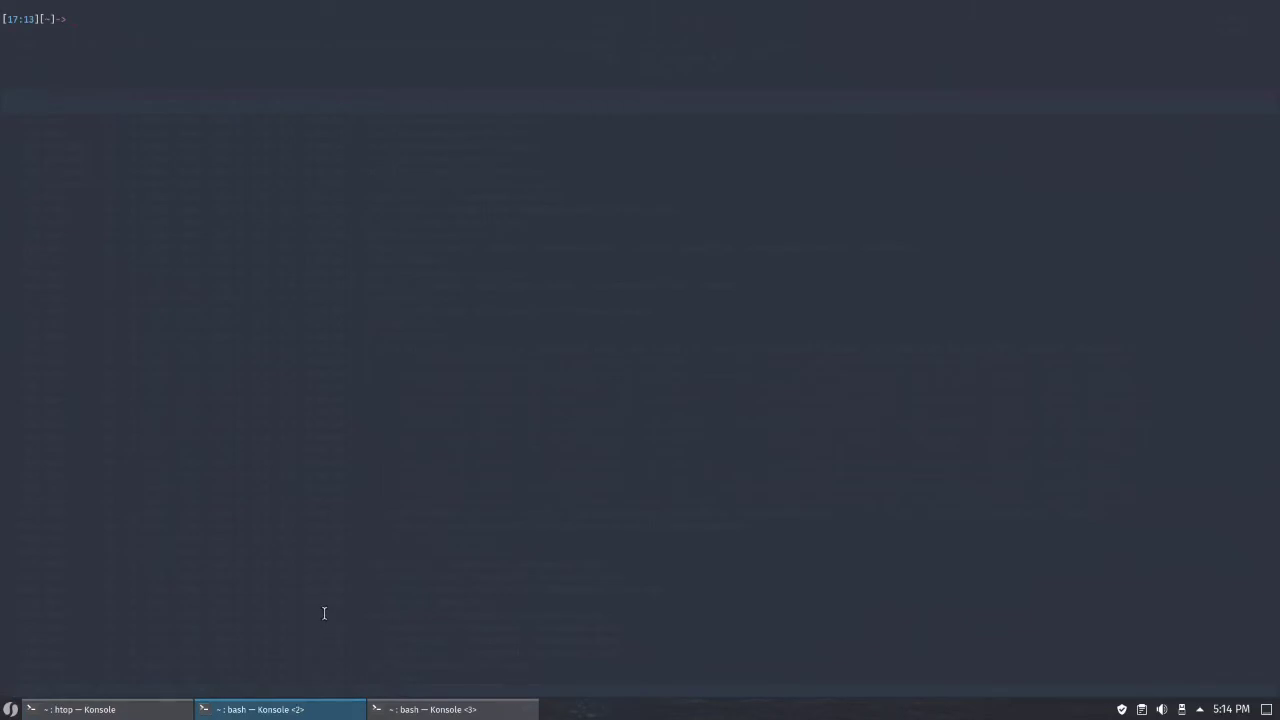
type("neofetch")
key("Return")
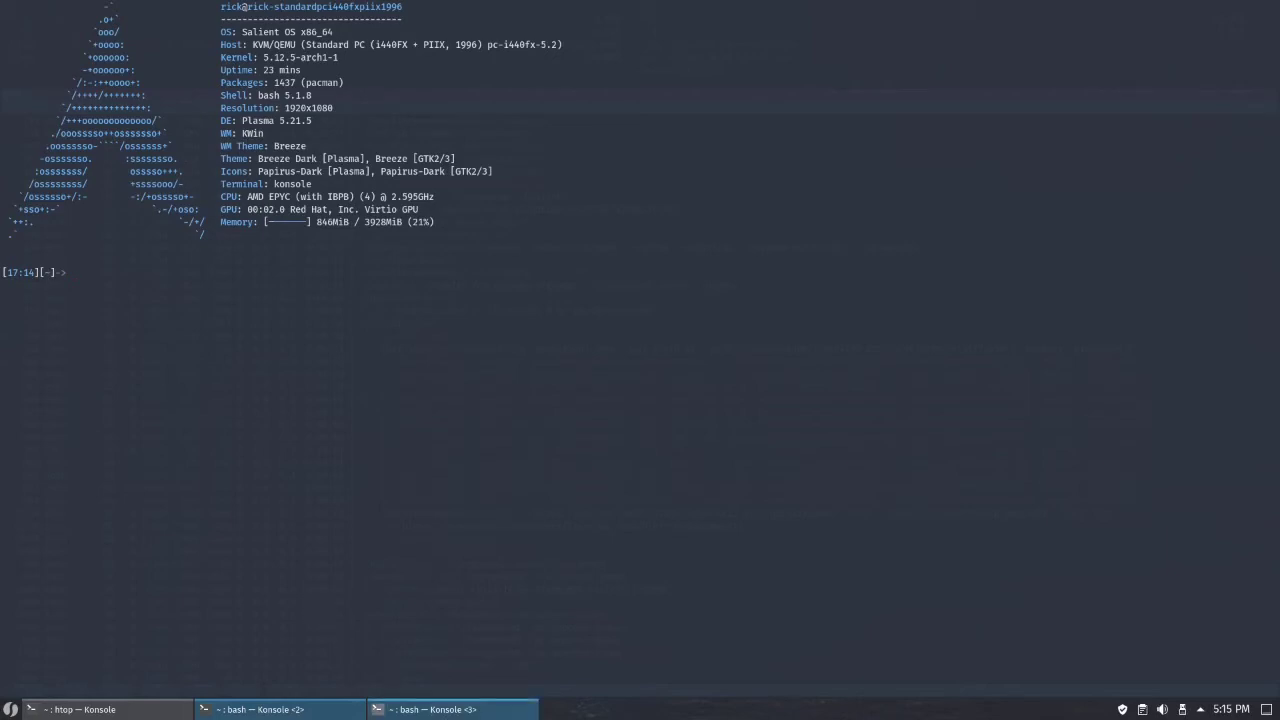
Step: Bring the third terminal forward and alternate between the tiled and Monocle layouts, finishing on tiled
left_click(449, 711)
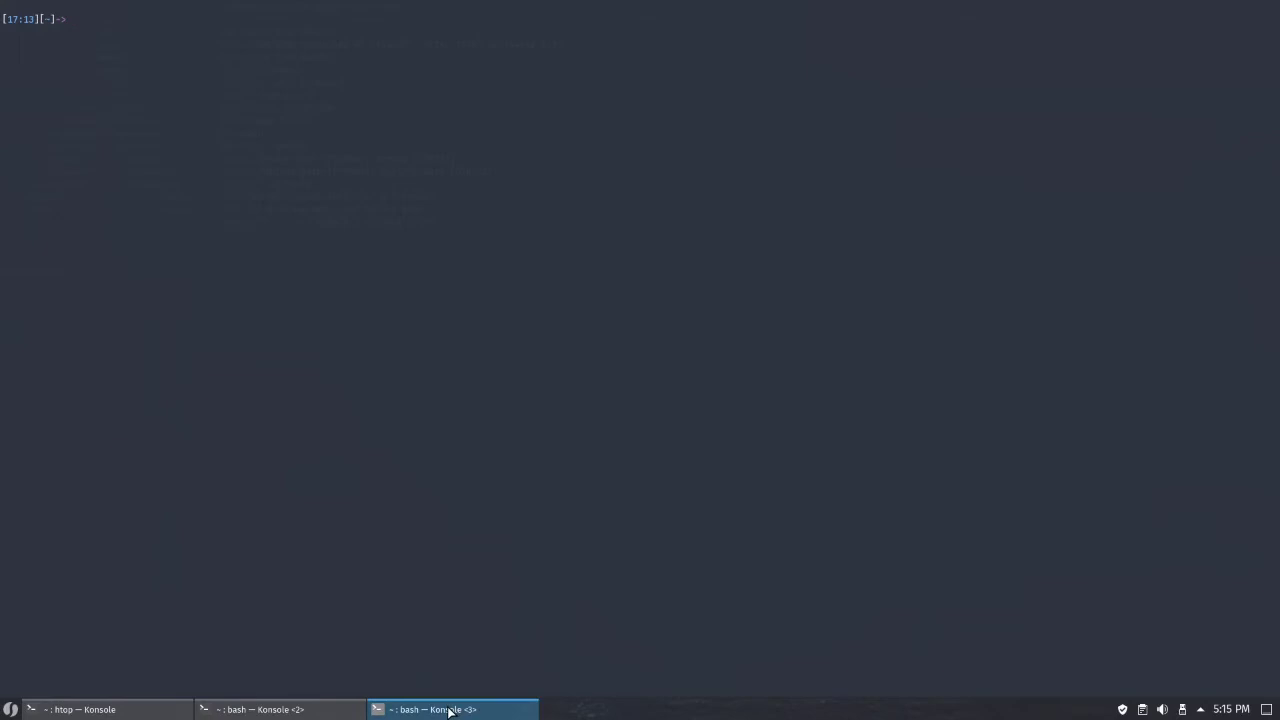
key("super+t")
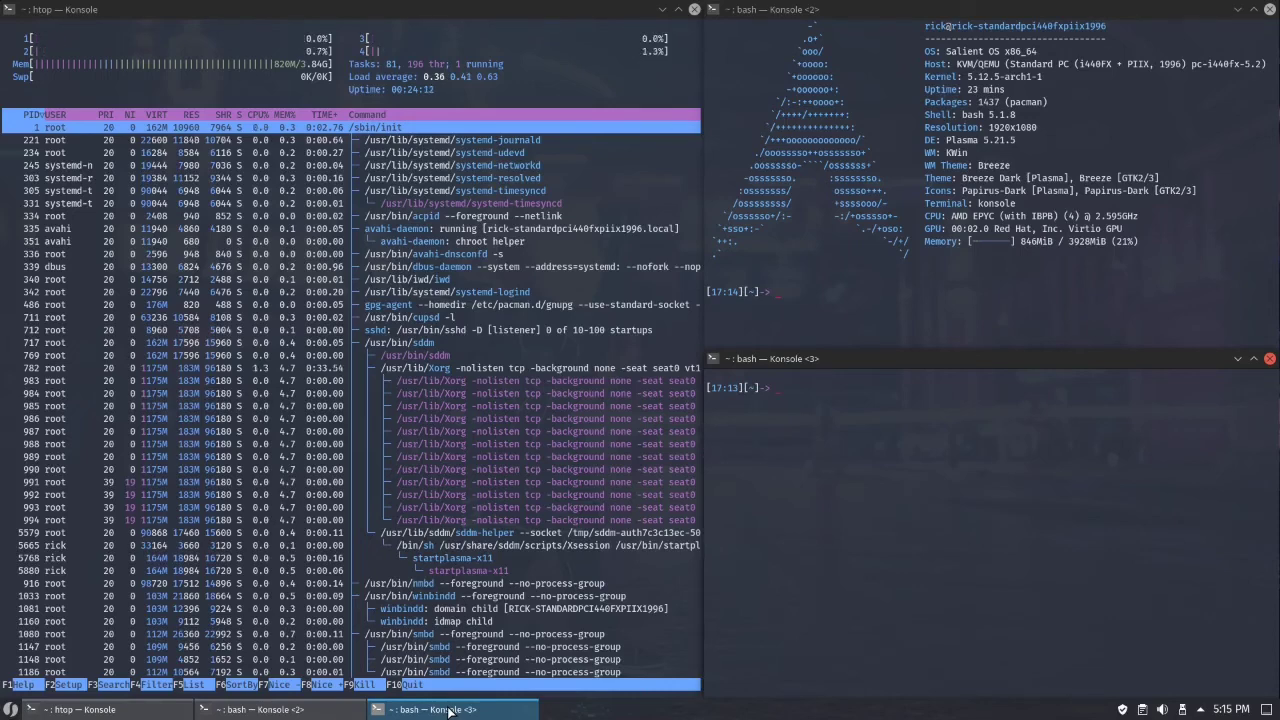
key("super+m")
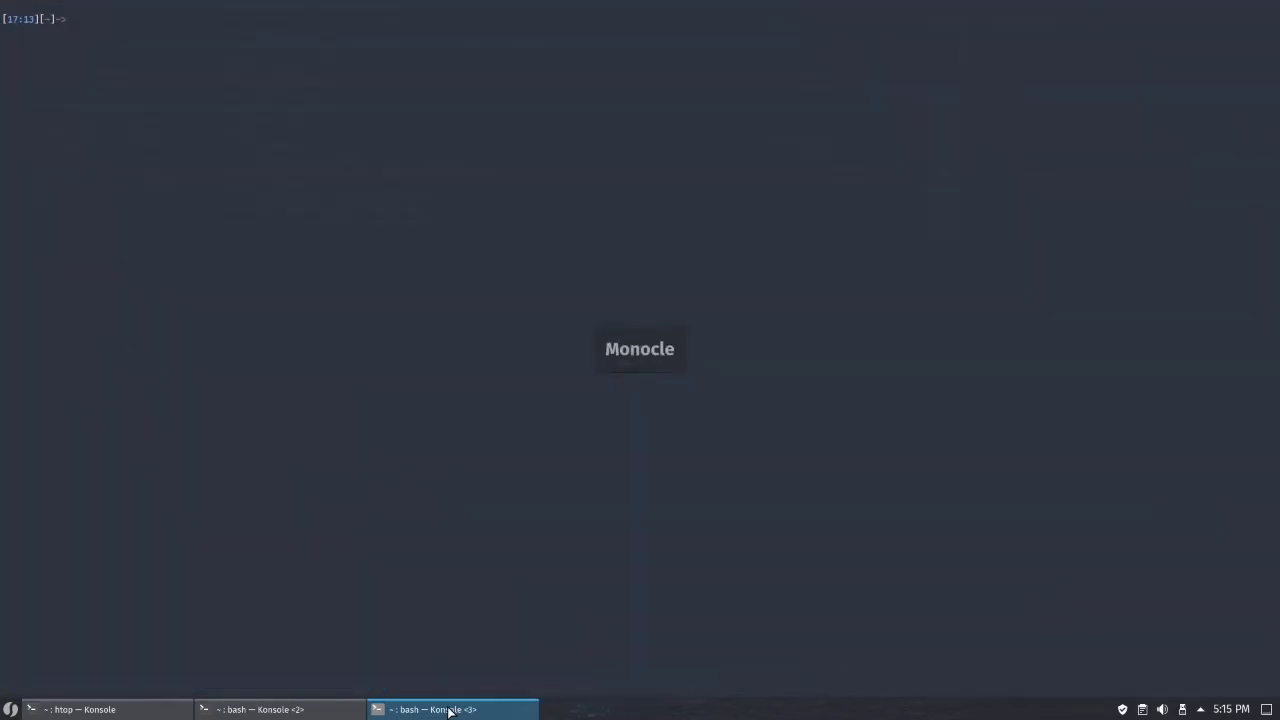
key("super+t")
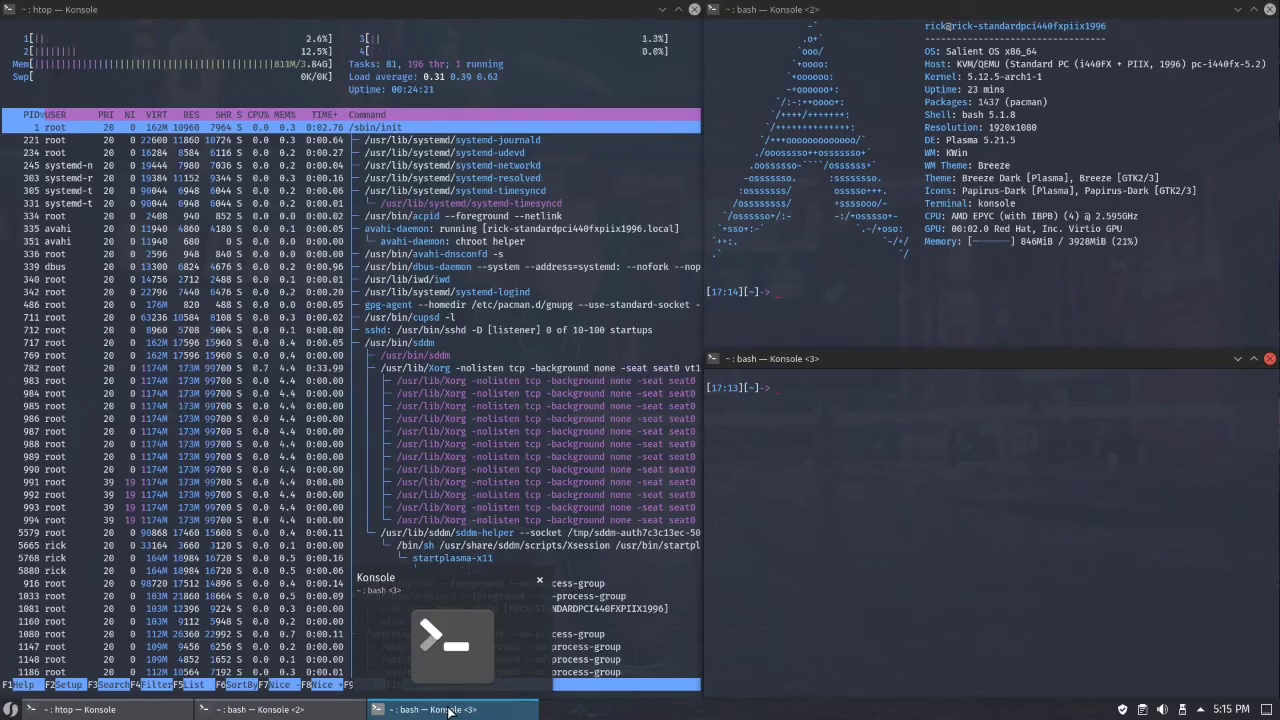
Step: Float the third terminal window and close the open terminal windows to clear the desktop
key("super+f")
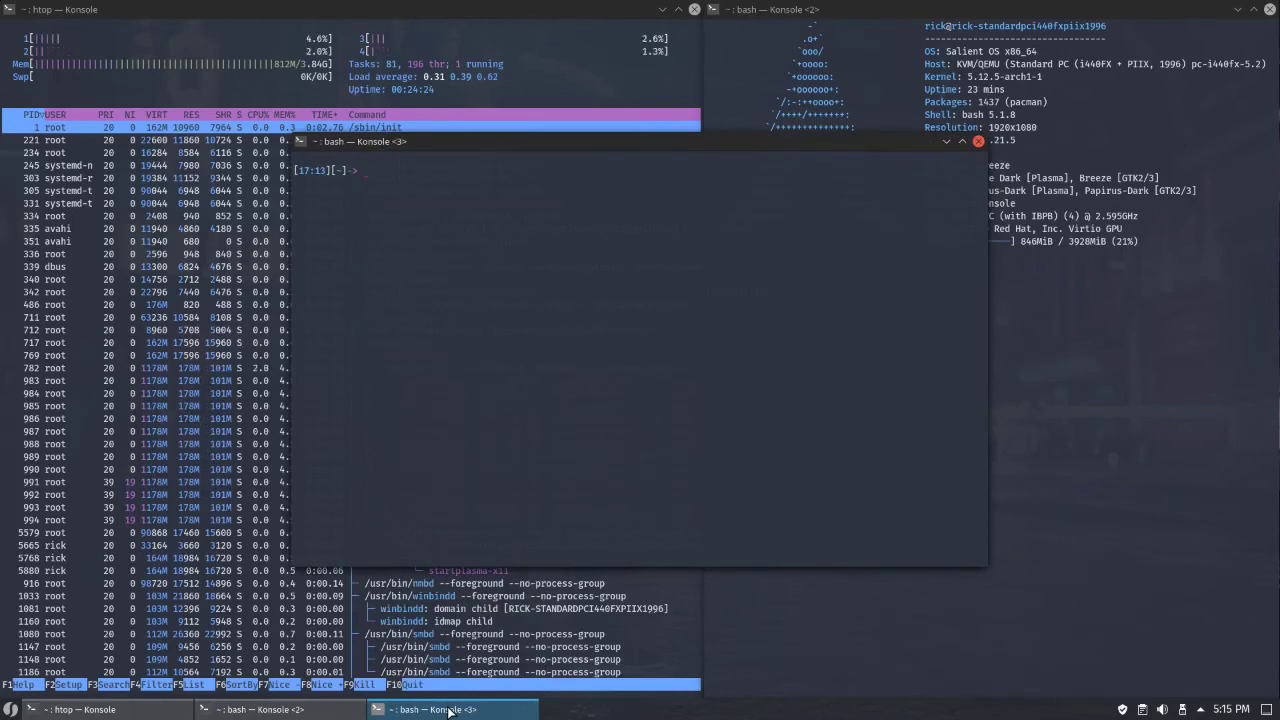
middle_click(449, 710)
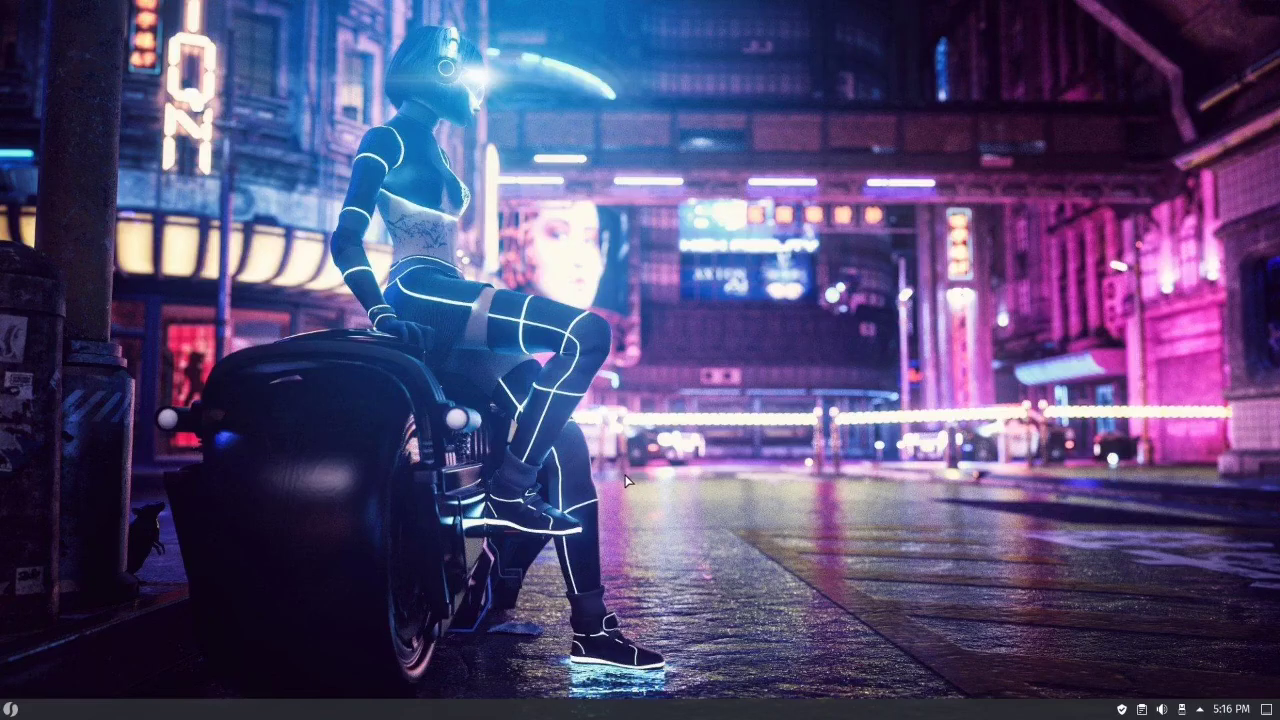
Step: Open the KWin shortcuts in System Settings and review the Krohnkite key bindings and the Close Window shortcut
key("super")
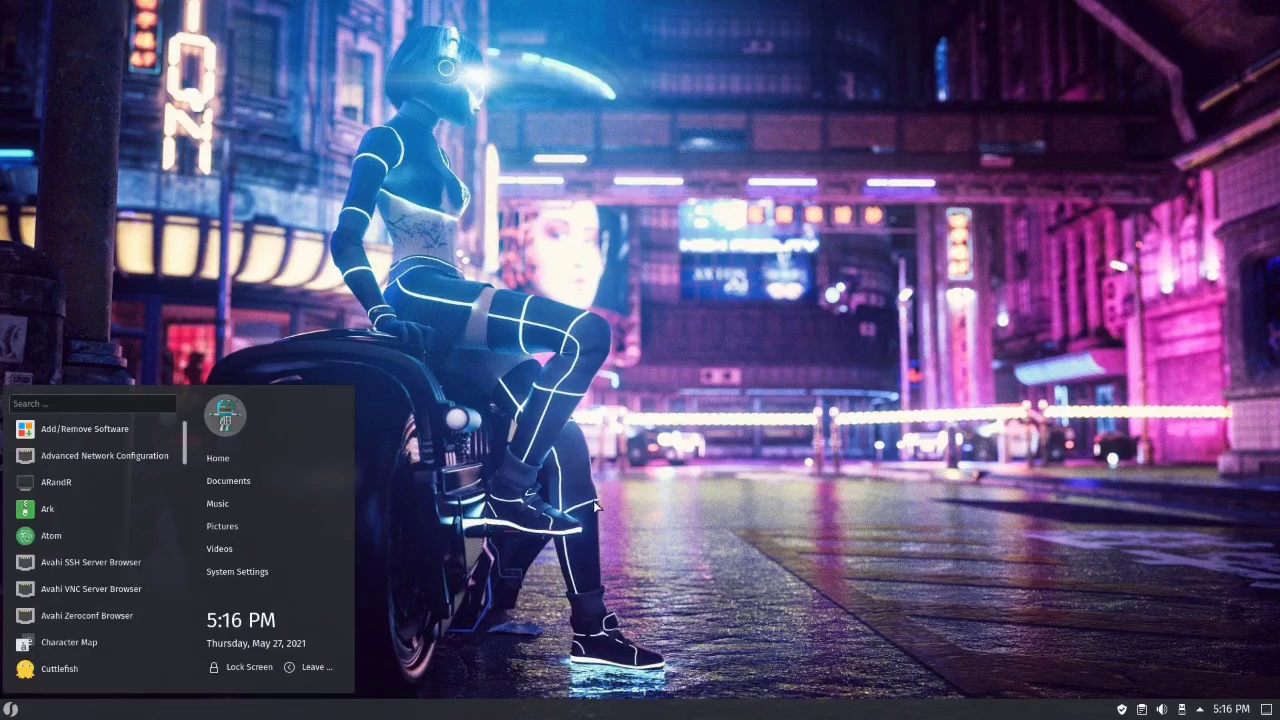
left_click(245, 577)
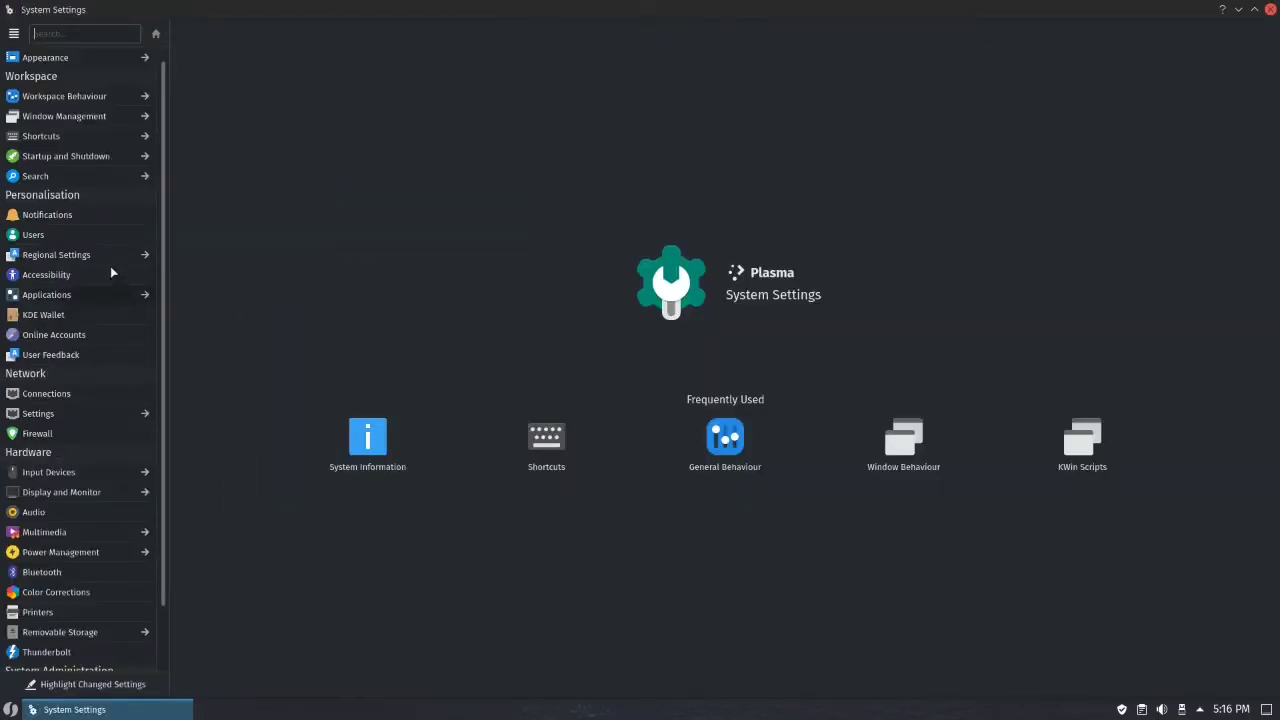
left_click(57, 136)
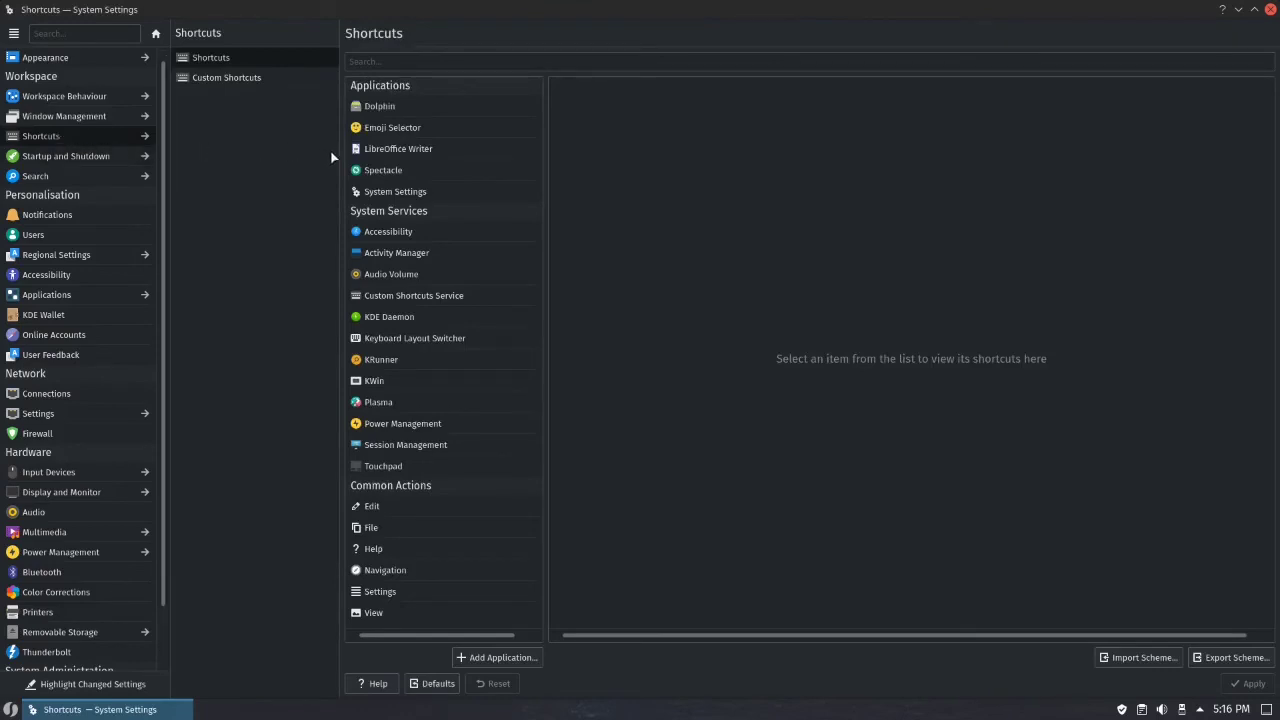
left_click(378, 381)
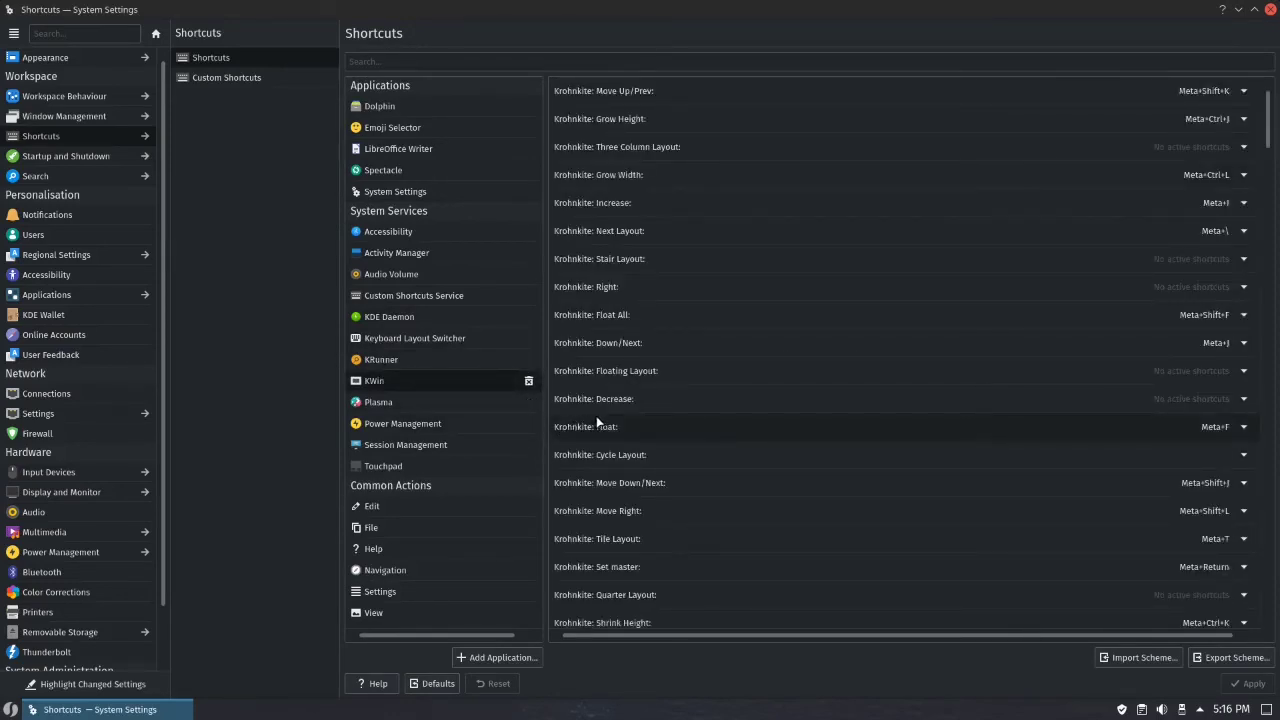
scroll(661, 529, "down", 2)
scroll(661, 531, "down", 5)
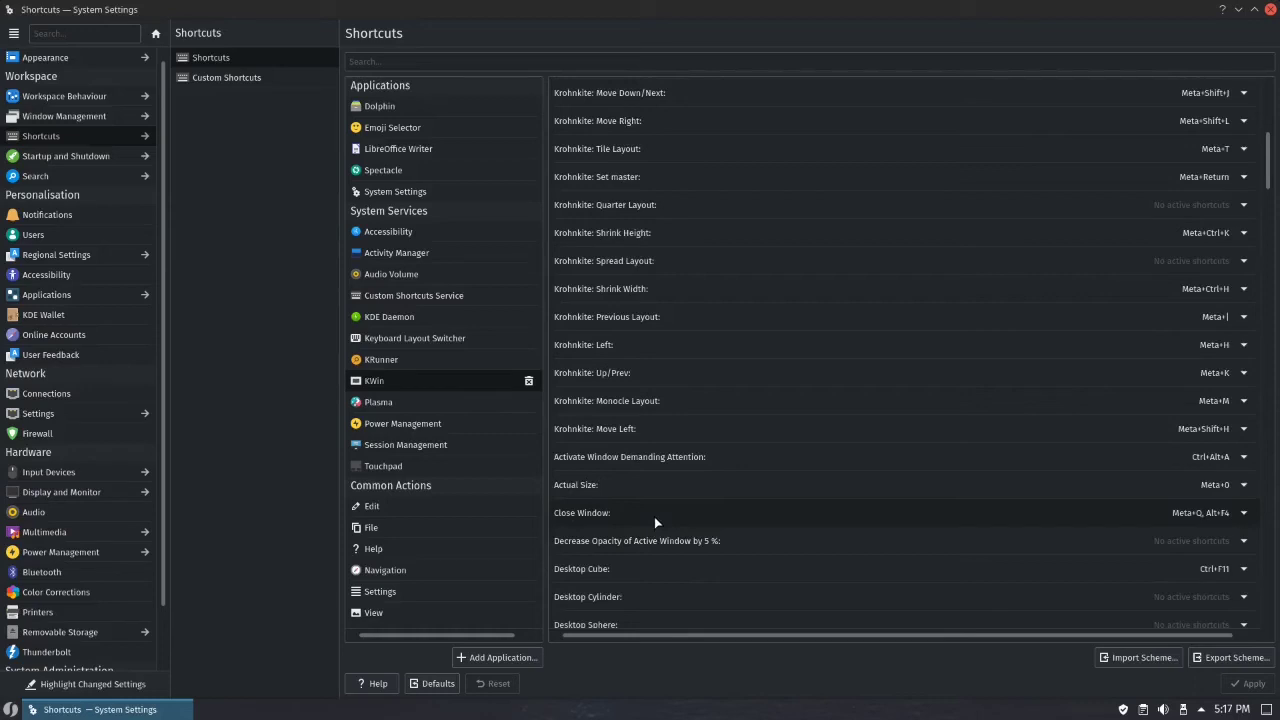
left_click(656, 518)
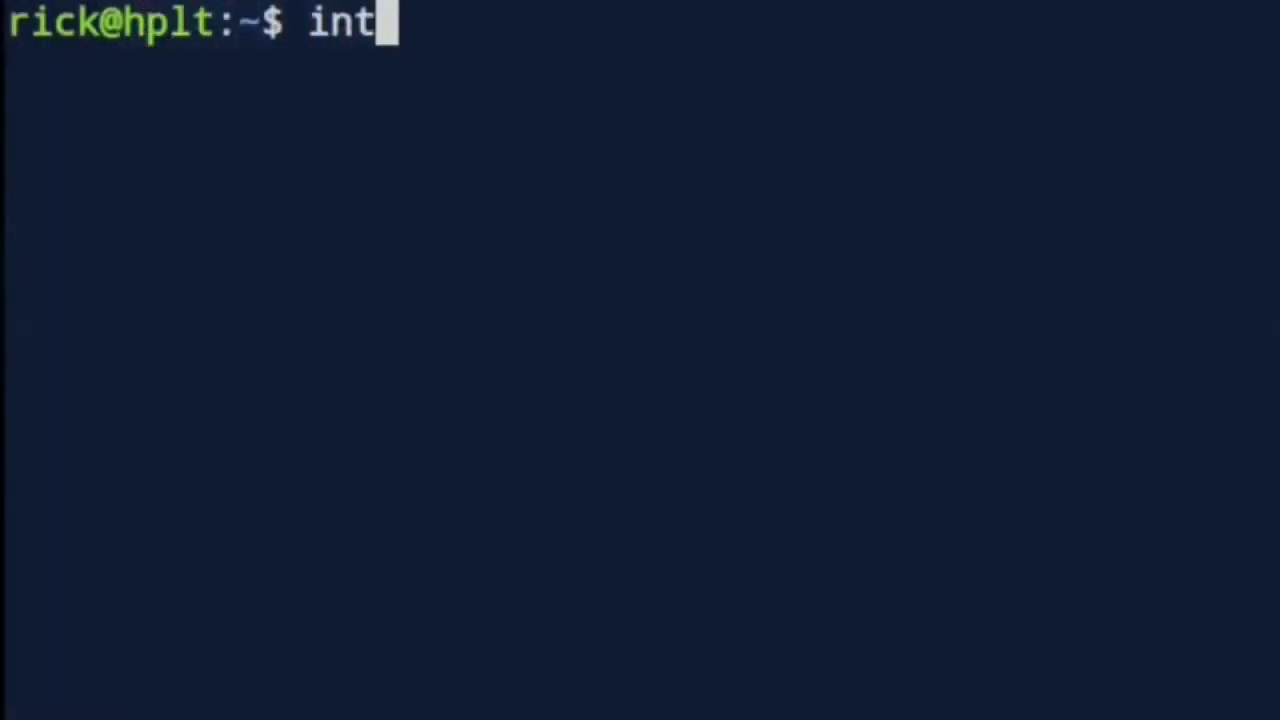
type("ro")
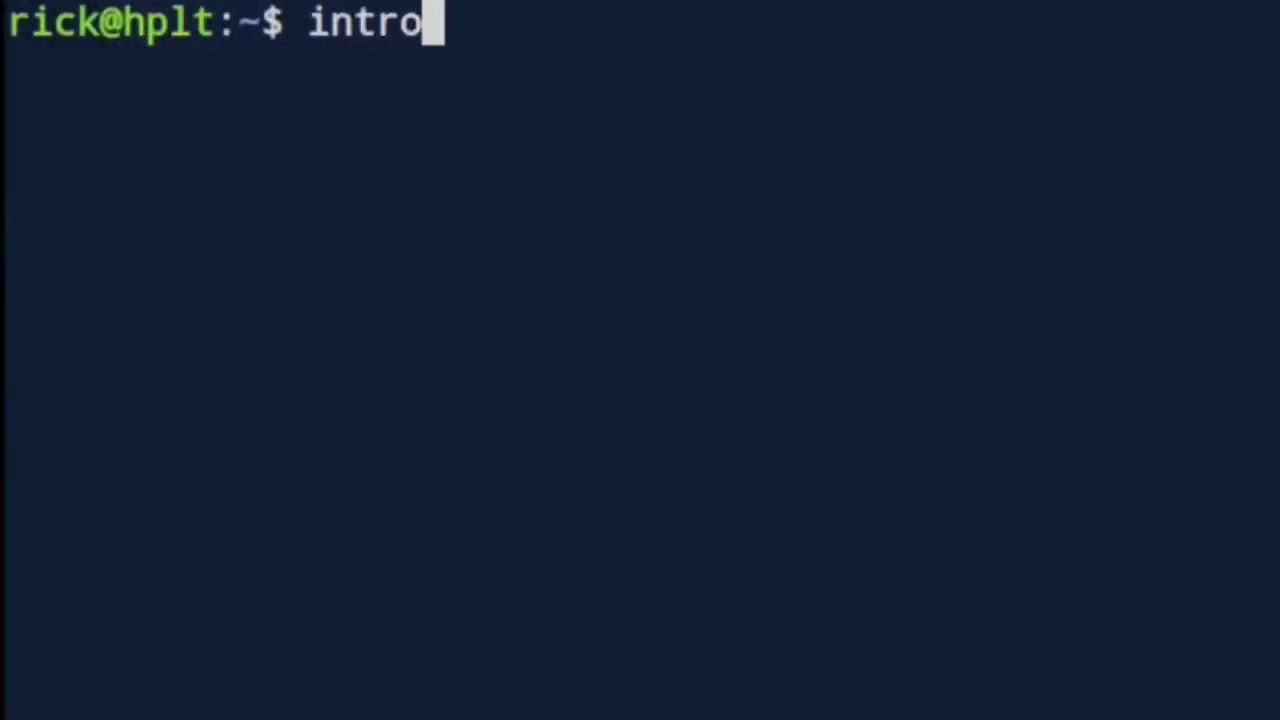
type(".s")
key("Return")
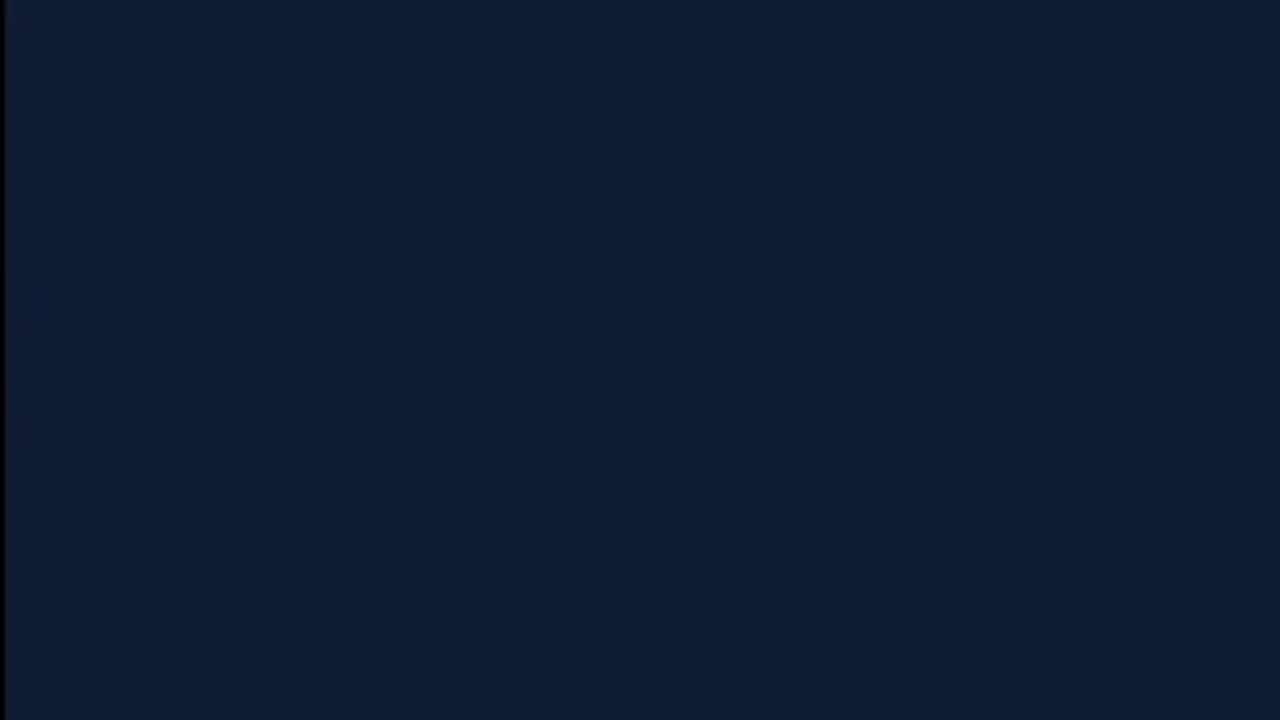